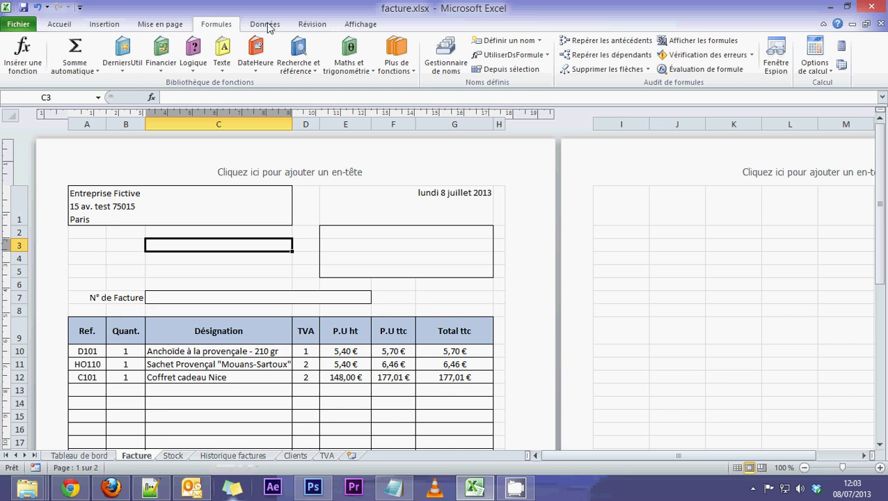
Step: Enable the Développeur tab under Options > Personnaliser le Ruban and confirm with OK
left_click(10, 28)
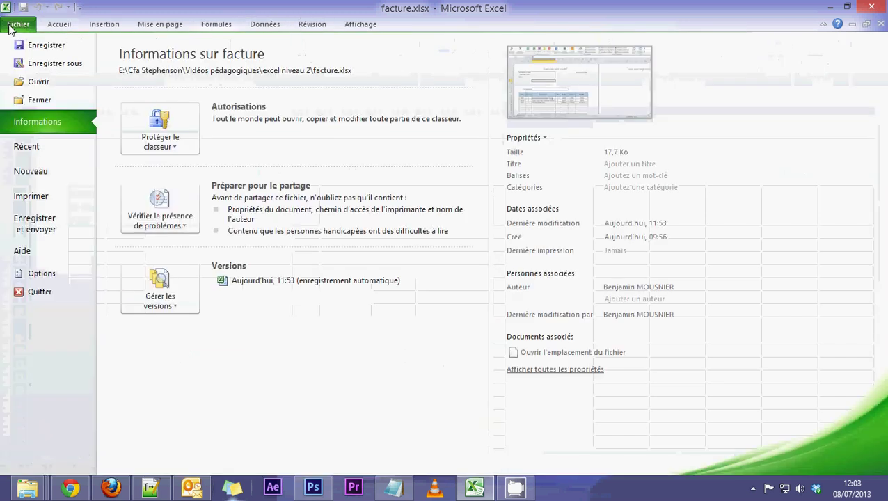
left_click(31, 276)
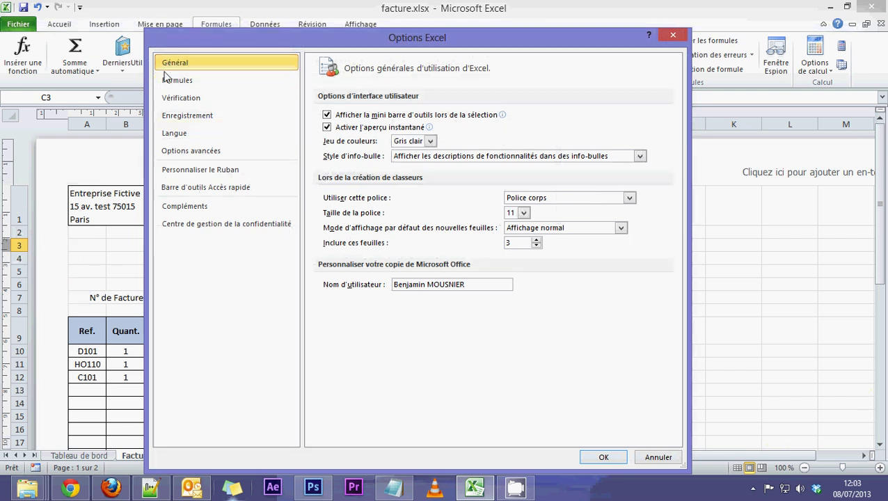
left_click(175, 174)
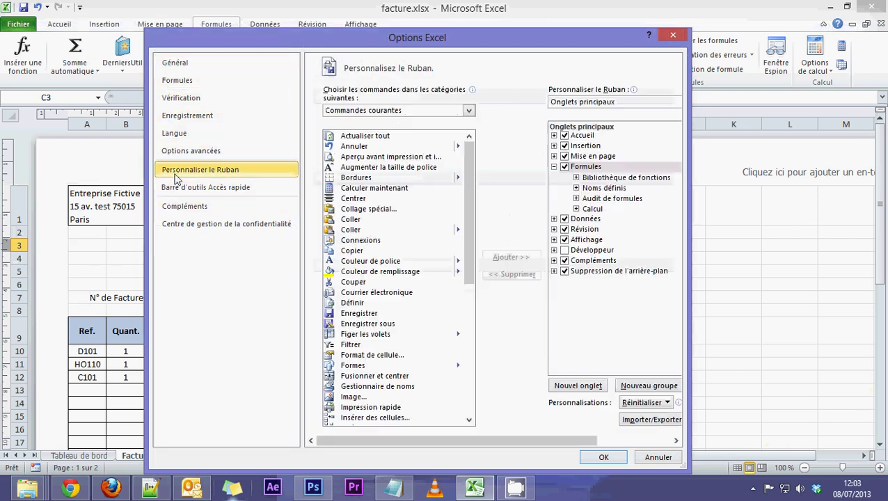
left_click(565, 251)
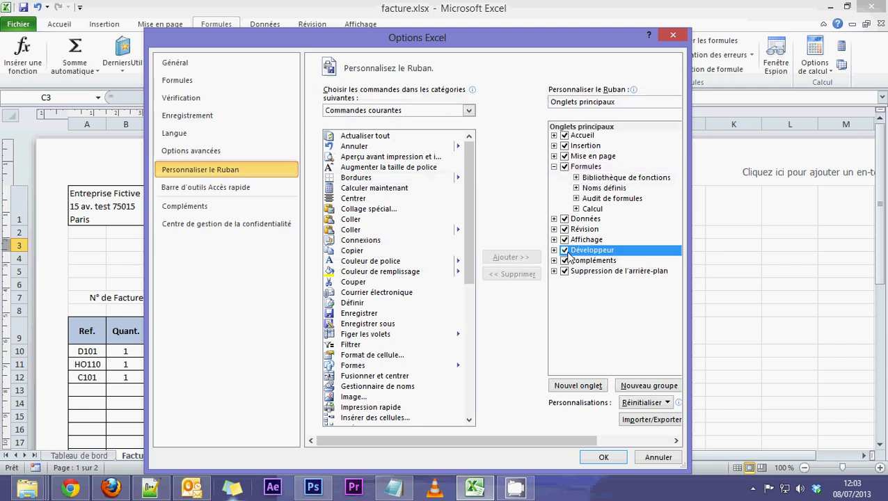
left_click(554, 250)
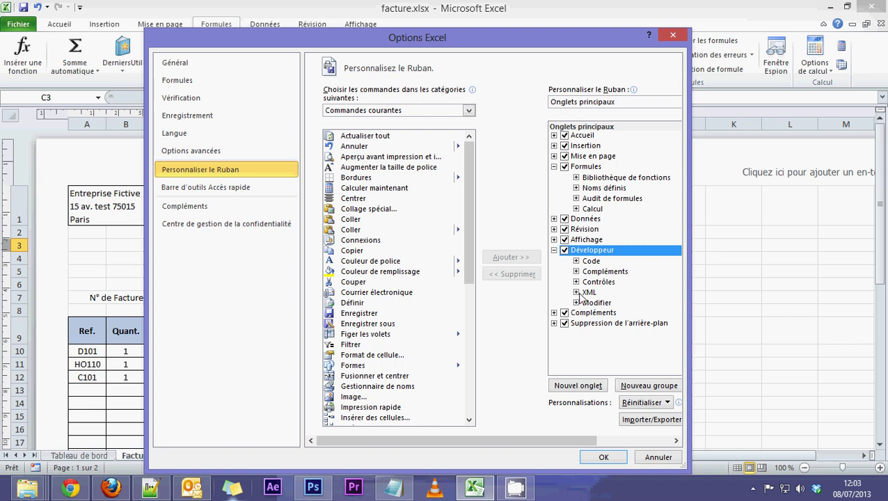
left_click(554, 250)
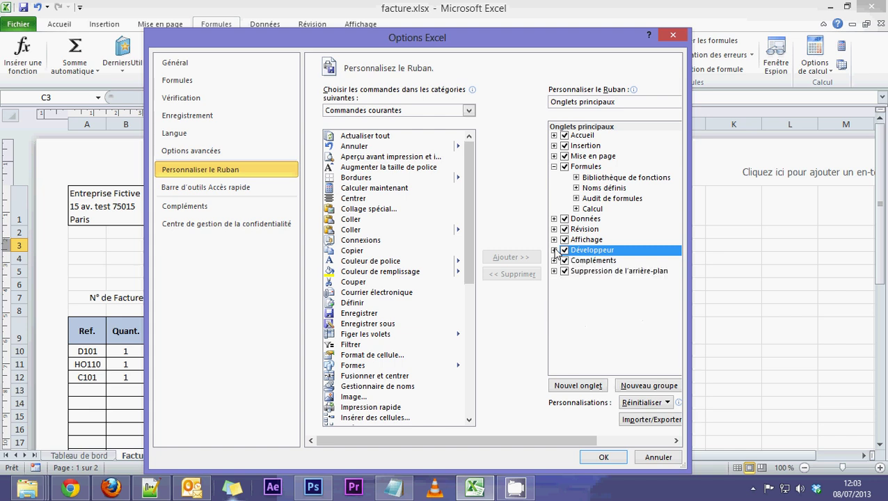
left_click(603, 458)
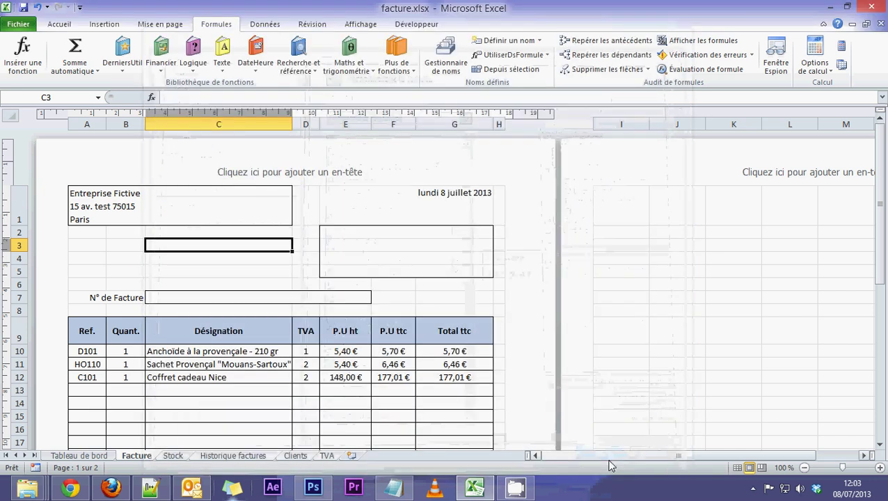
Step: Show the Développeur tab's commands, then reopen Excel Options and close it unchanged
left_click(437, 26)
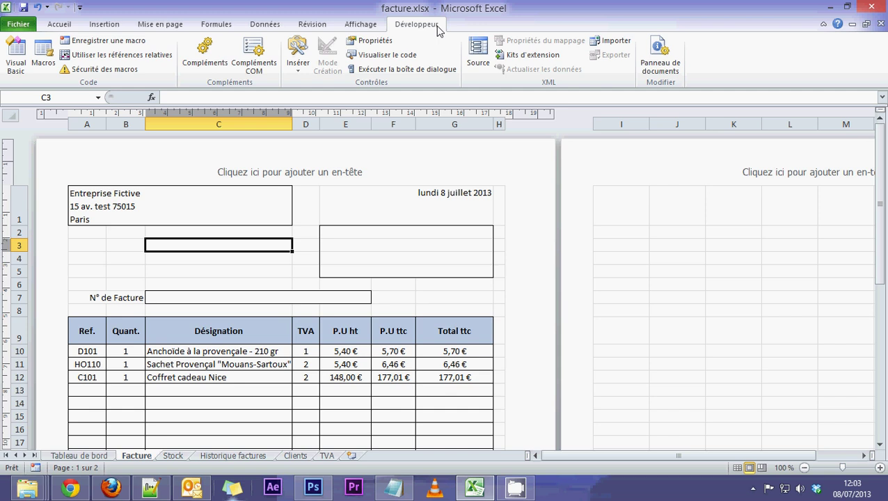
left_click(18, 25)
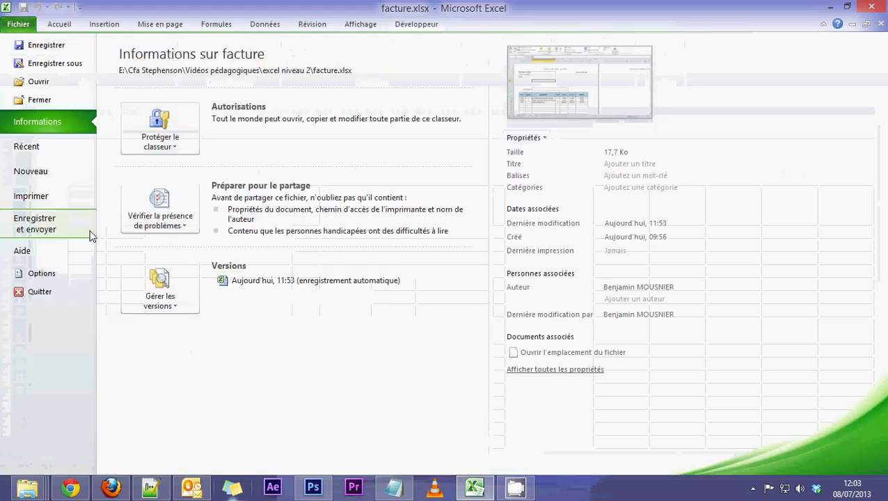
left_click(42, 273)
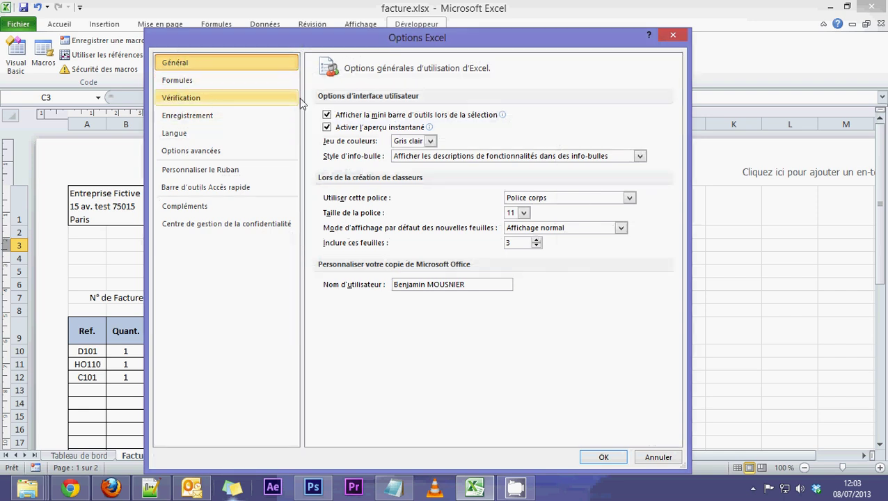
left_click(670, 34)
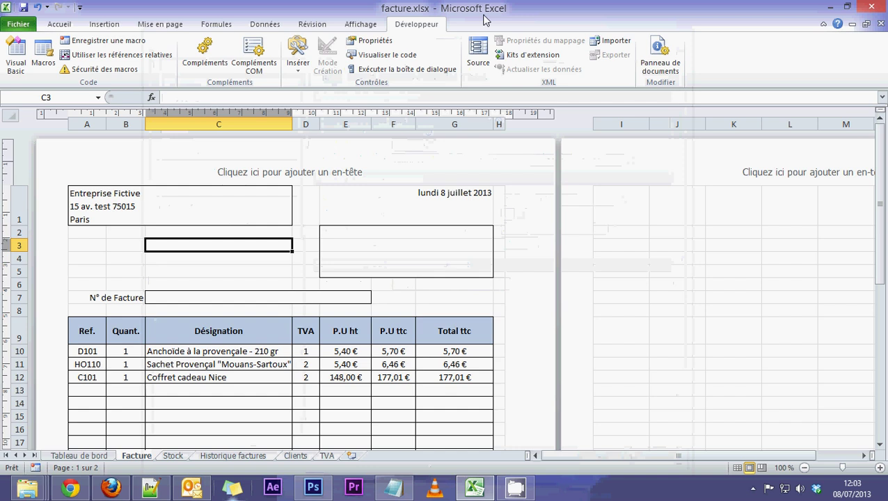
Step: Clear the Ref. cells A10:A31 holding products D101, HO110 and C101
left_click(233, 231)
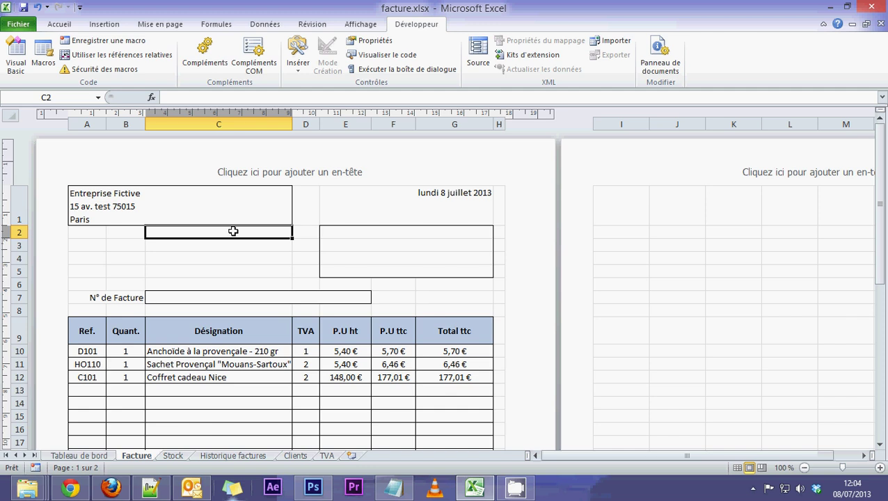
scroll(233, 231, "down", 4)
scroll(234, 231, "down", 3)
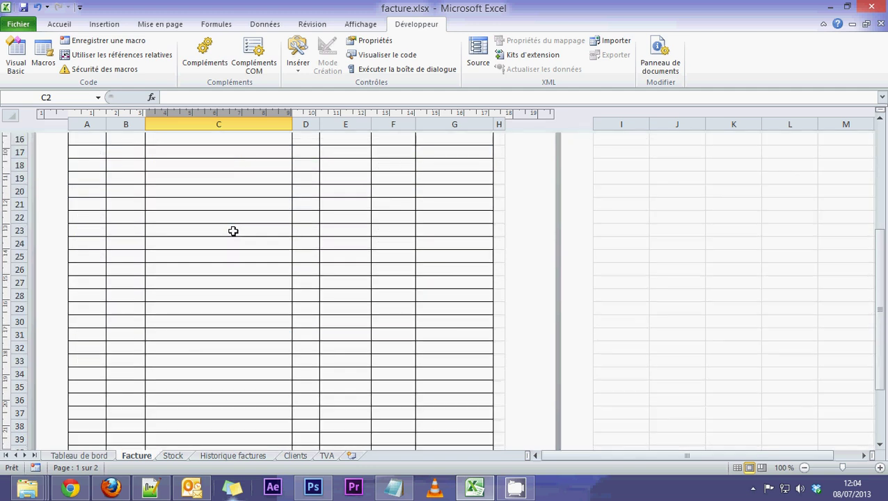
scroll(233, 231, "down", 3)
scroll(233, 231, "up", 3)
scroll(233, 231, "up", 1)
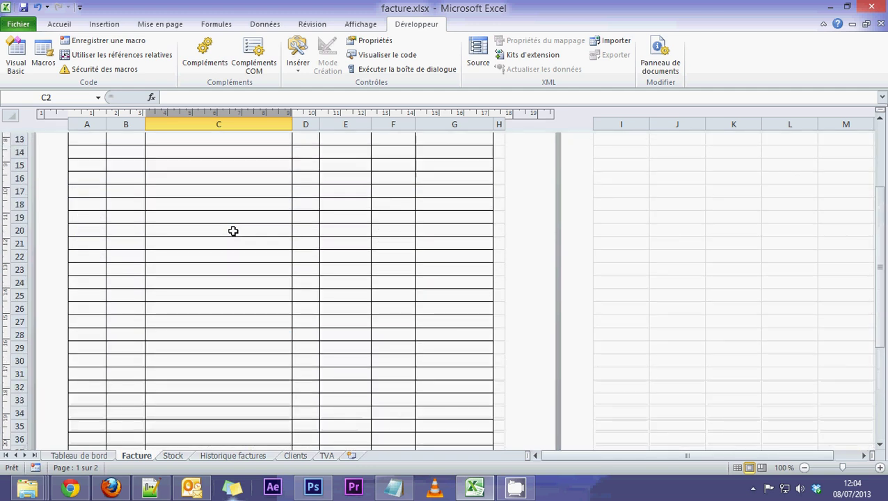
scroll(233, 231, "up", 2)
mouse_move(87, 193)
left_mouse_down()
mouse_move(106, 419)
mouse_move(87, 351)
left_mouse_up()
Step: Check A10's drop-down list and B10's formula =SI(A10="";"";1)
scroll(87, 352, "up", 8)
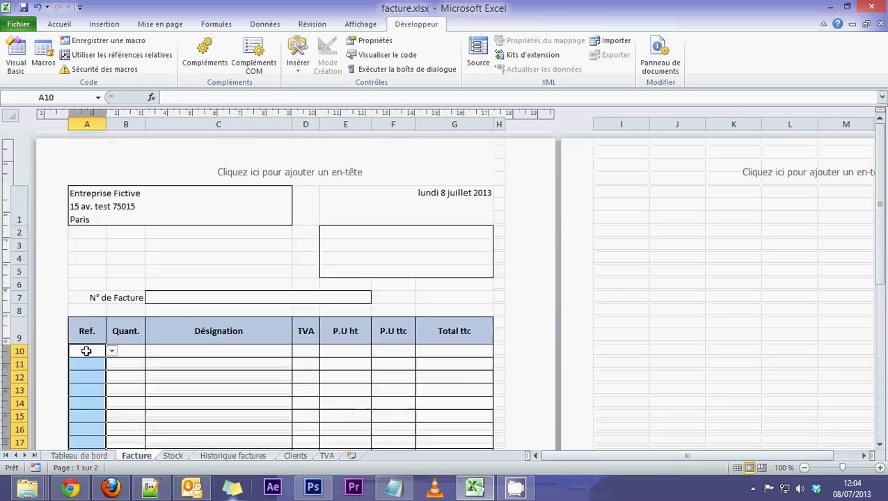
left_click(87, 350)
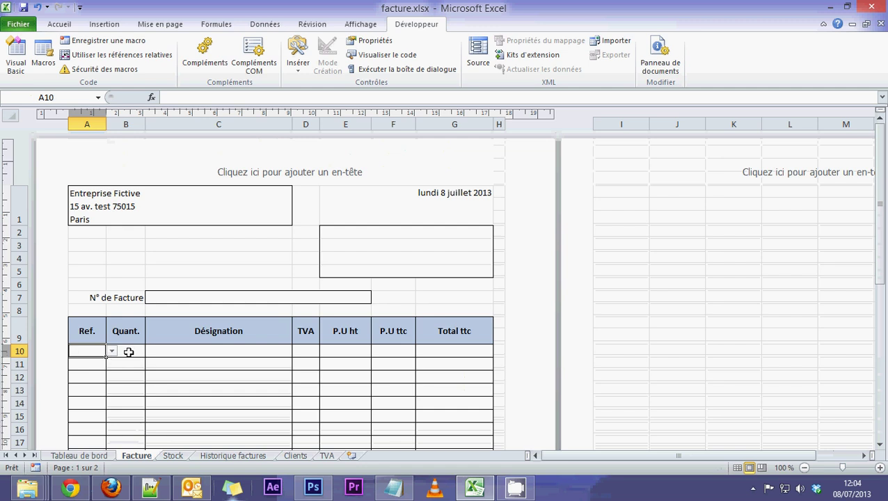
left_click(129, 352)
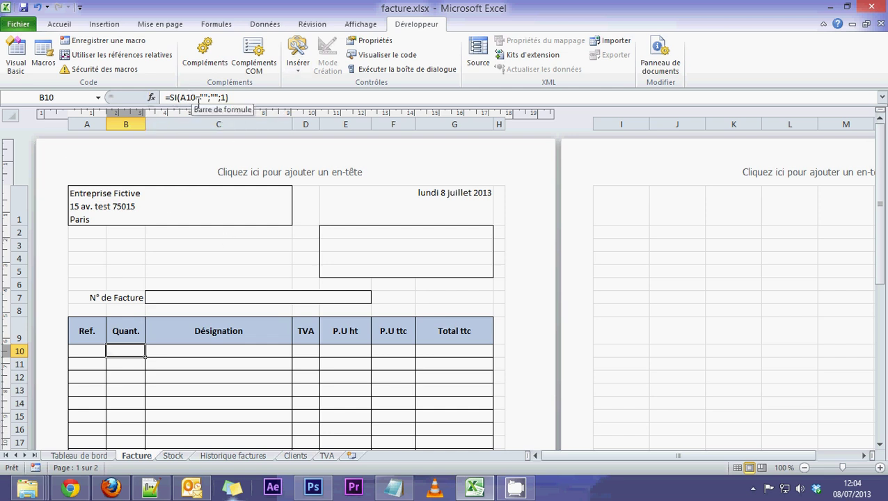
Step: Enter a test quantity of 2 in B10, then inspect cells B10:B16 and B11's formula
type("2")
left_click(125, 386)
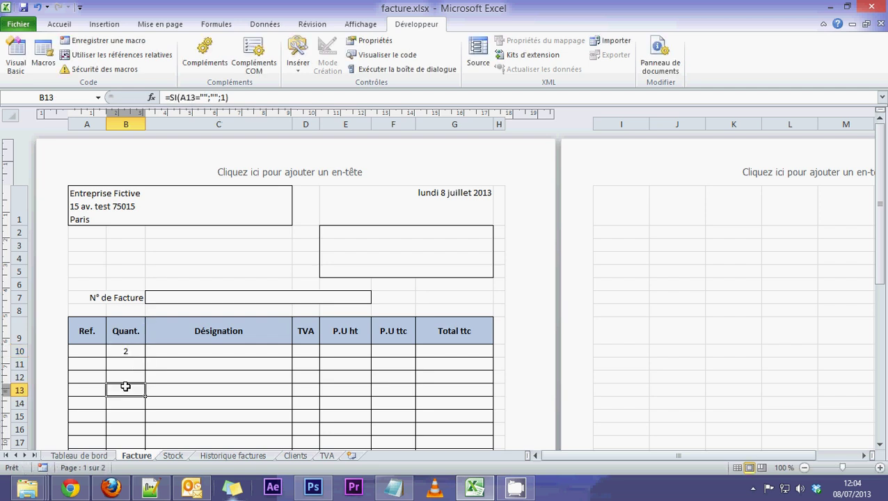
left_click(125, 351)
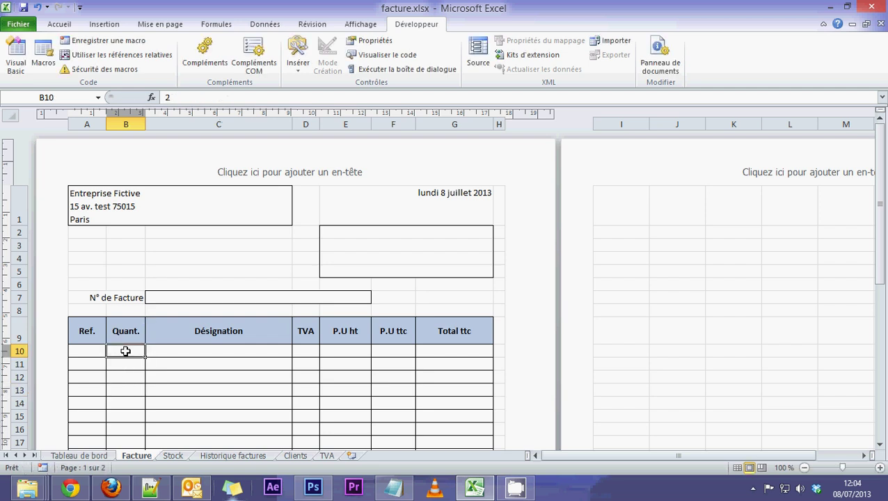
left_click_drag(126, 351, 129, 429)
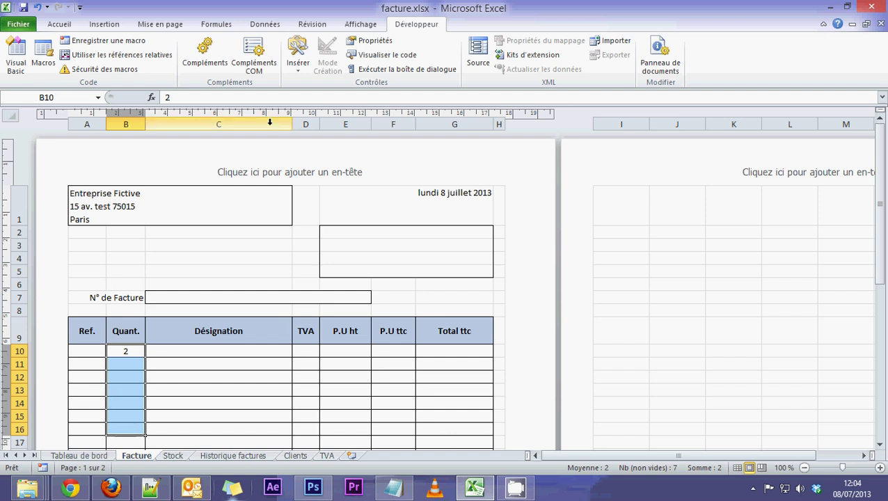
left_click(119, 370)
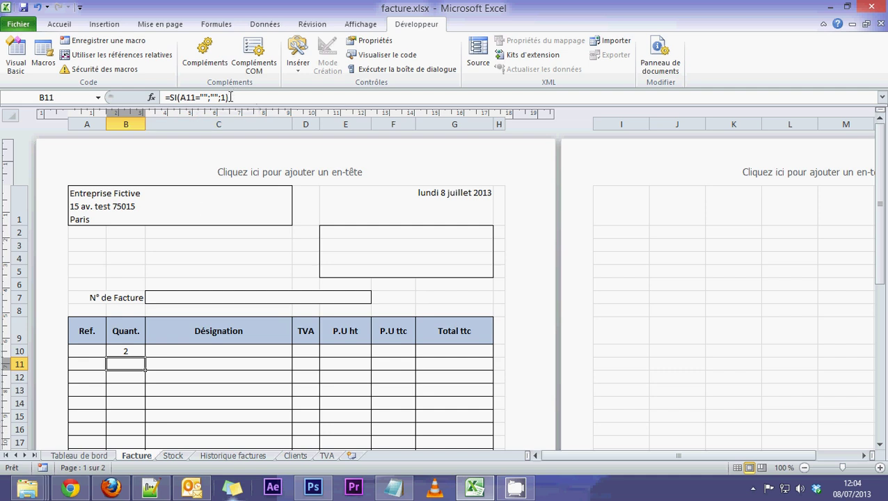
mouse_move(128, 351)
left_mouse_down()
mouse_move(129, 442)
mouse_move(135, 372)
left_mouse_up()
Step: Leave B10 completely blank with its formula removed, and select quantity cells B10:B40
scroll(135, 366, "up", 5)
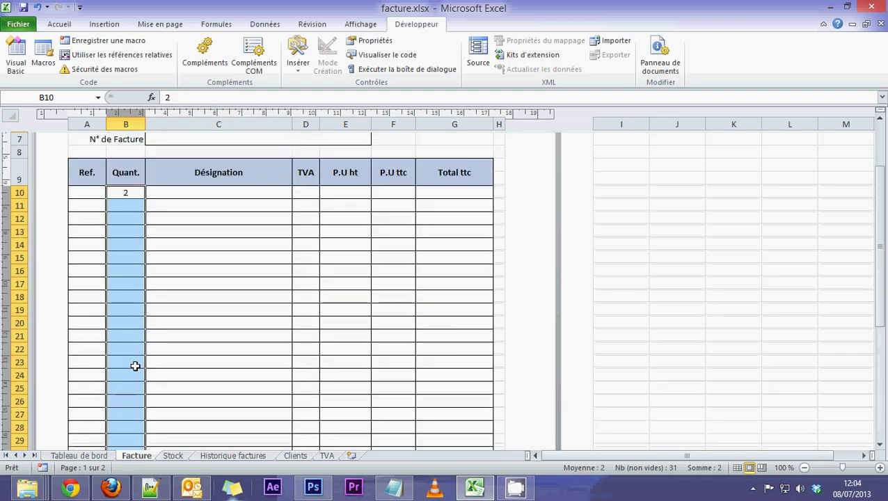
type("21")
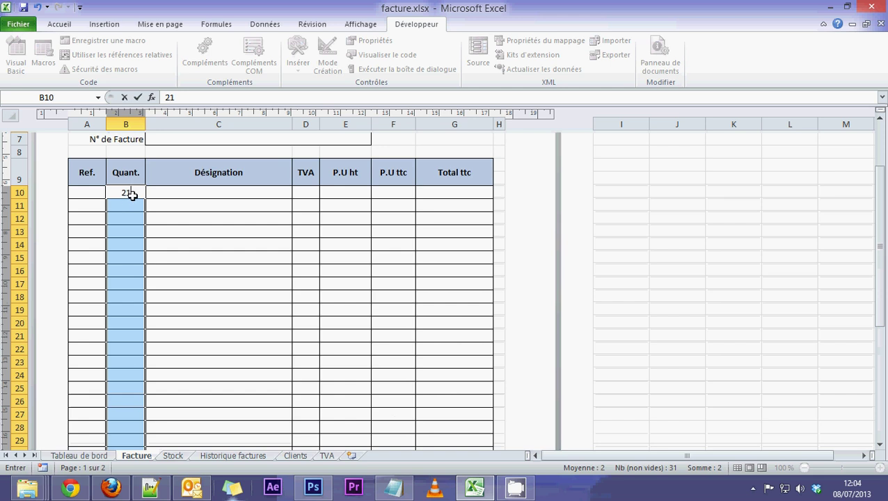
key("BackSpace")
key("BackSpace")
left_click(132, 220)
left_click(128, 193)
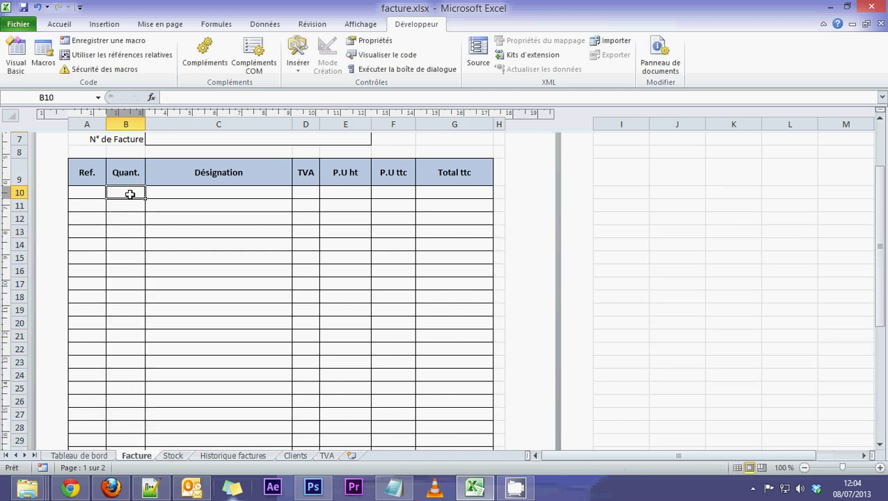
scroll(140, 325, "down", 5)
left_click(130, 369, "shift")
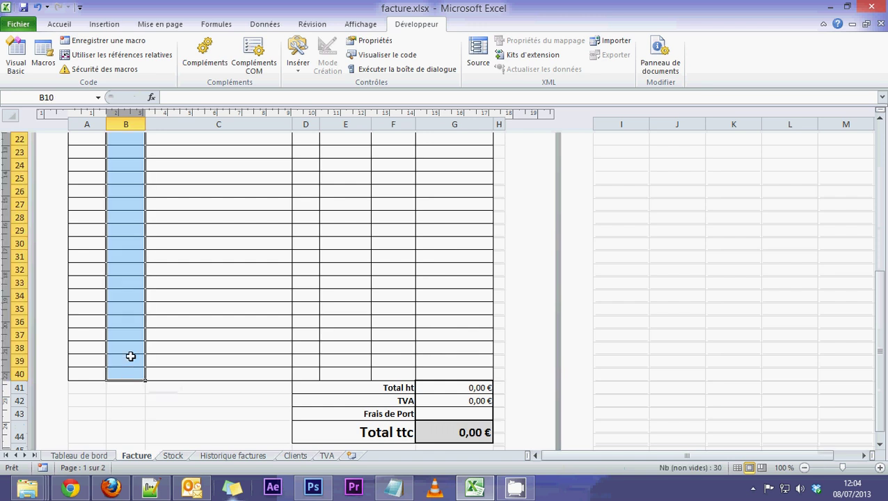
scroll(130, 356, "up", 7)
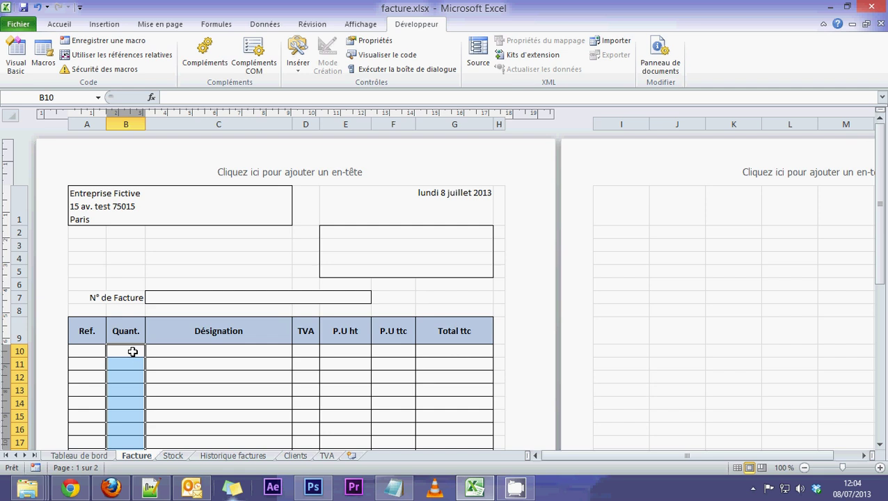
left_click(132, 352)
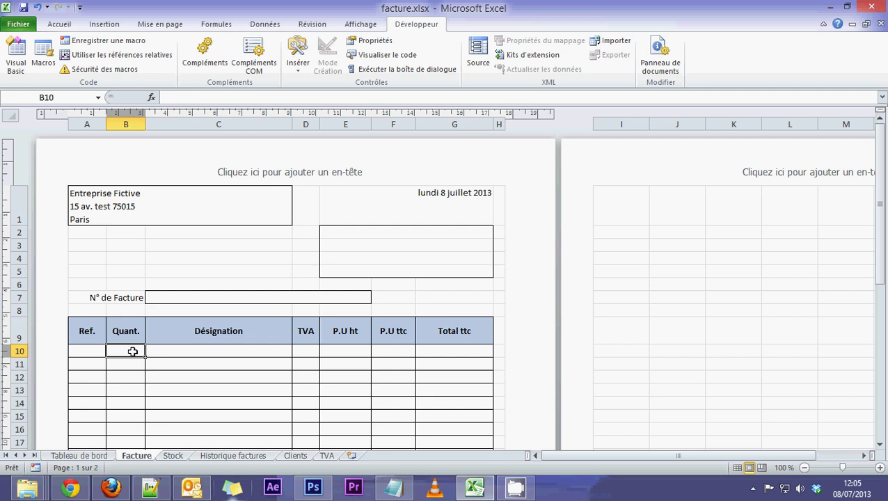
left_click(354, 234)
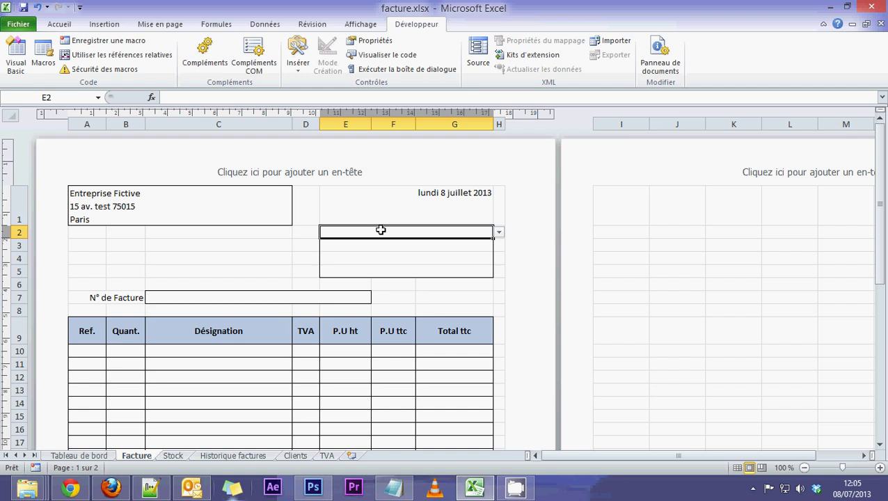
left_click(204, 300)
left_click(486, 231)
left_click(498, 232)
left_click(376, 249)
key("Delete")
left_click(275, 294)
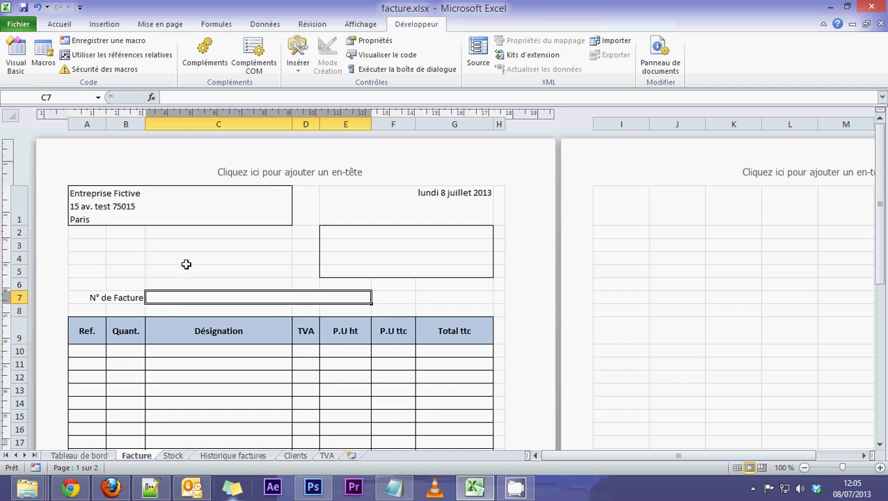
scroll(188, 313, "down", 3)
scroll(188, 313, "down", 4)
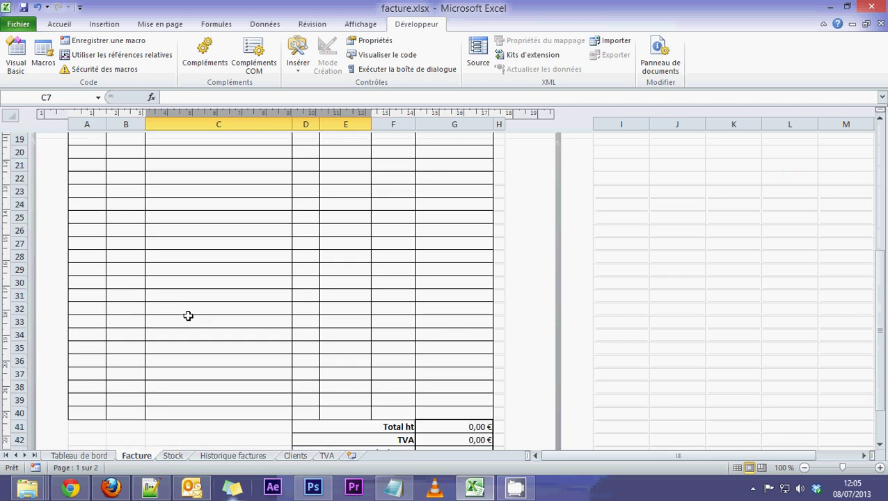
scroll(188, 316, "down", 2)
scroll(187, 316, "down", 1)
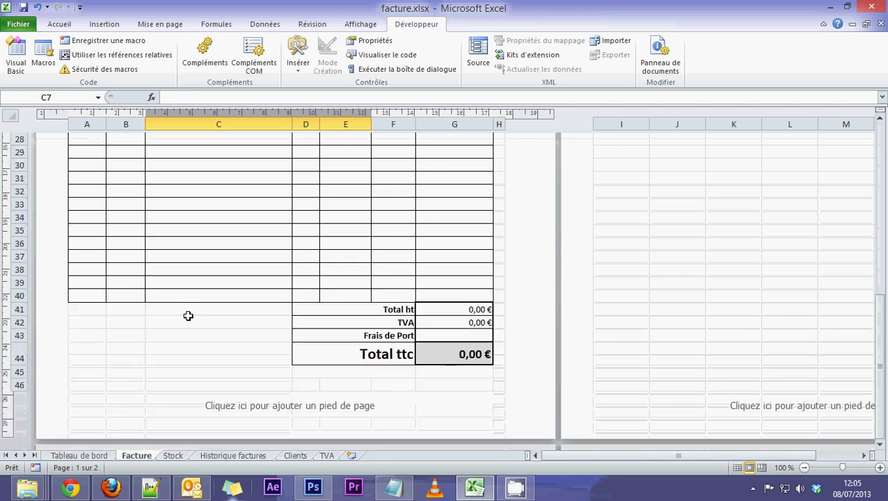
scroll(188, 316, "up", 3)
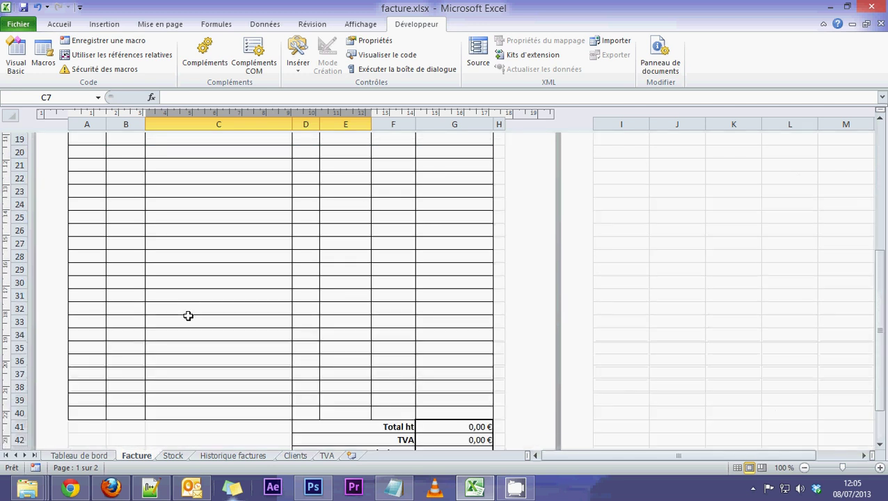
scroll(187, 316, "up", 3)
scroll(188, 316, "up", 4)
left_click(180, 240)
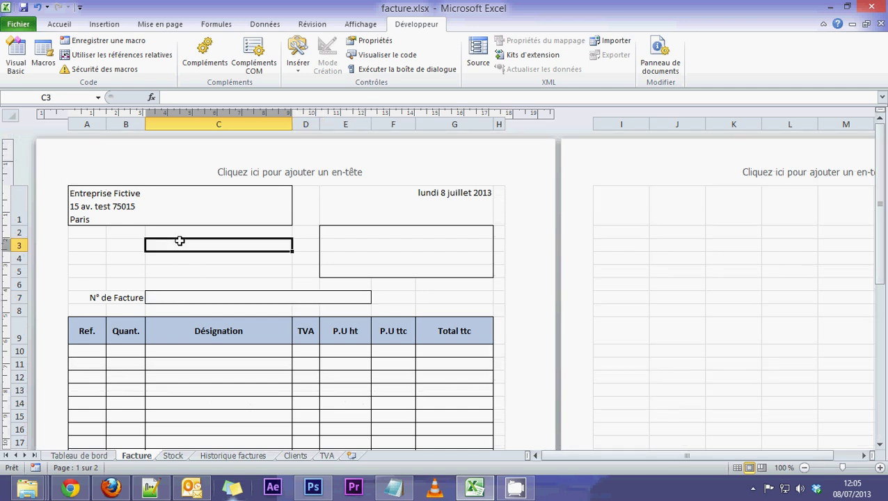
scroll(180, 241, "down", 4)
scroll(184, 379, "down", 3)
scroll(187, 380, "down", 2)
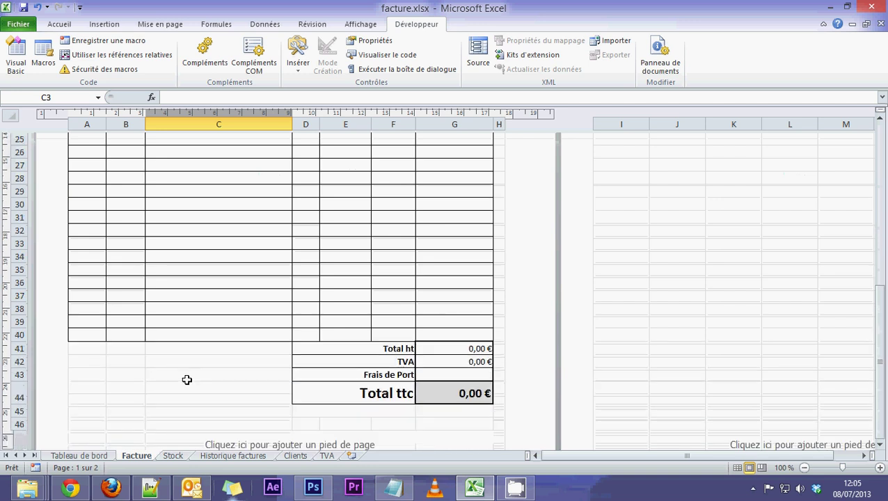
scroll(186, 380, "up", 4)
scroll(187, 380, "up", 4)
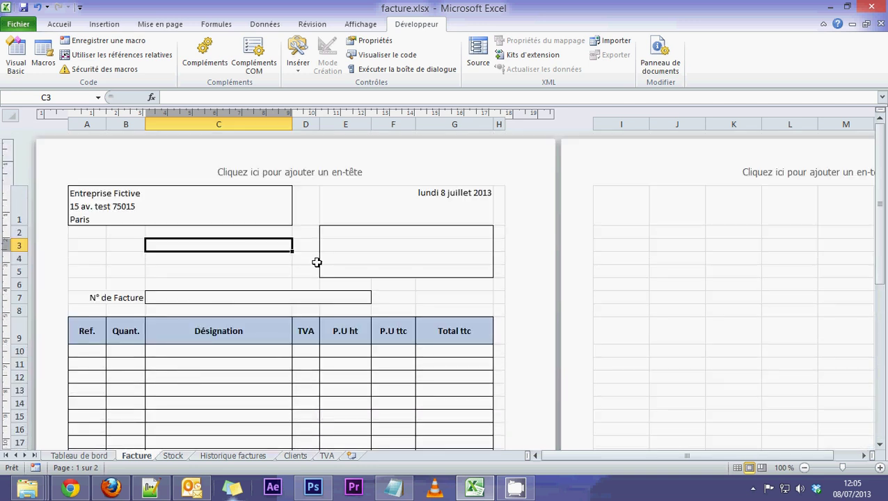
left_click(213, 259)
left_click(209, 245)
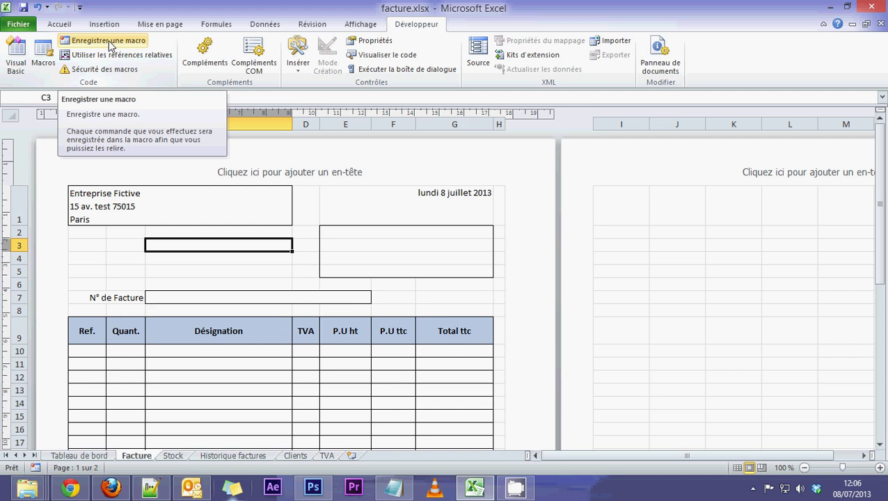
left_click(159, 234)
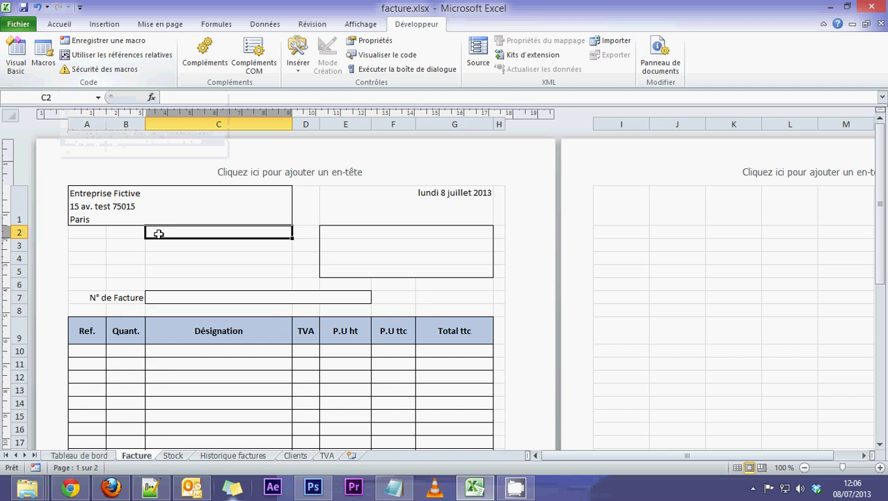
left_click(91, 233)
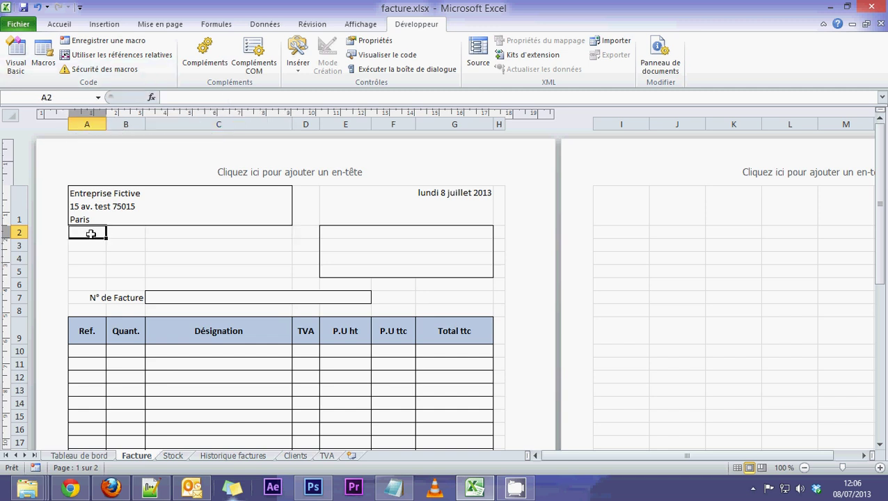
left_click(150, 218)
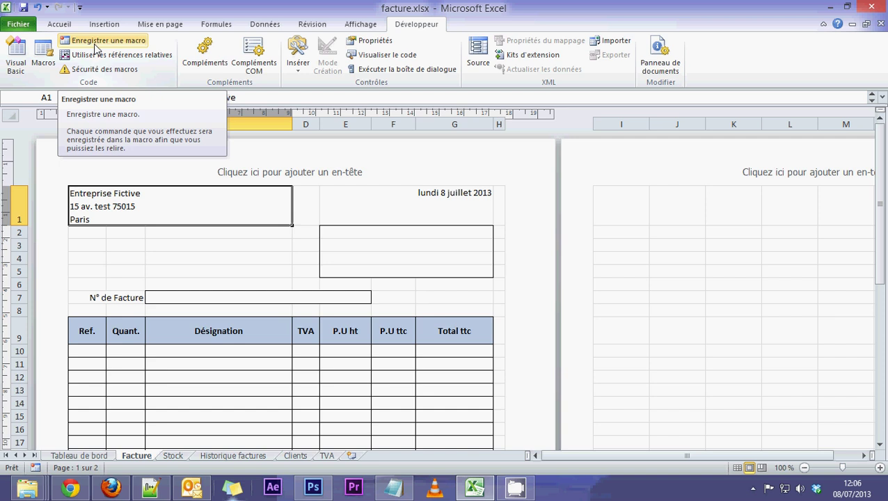
Step: Record a new macro named reini with shortcut Ctrl+m, after the & shortcut is rejected
left_click(96, 43)
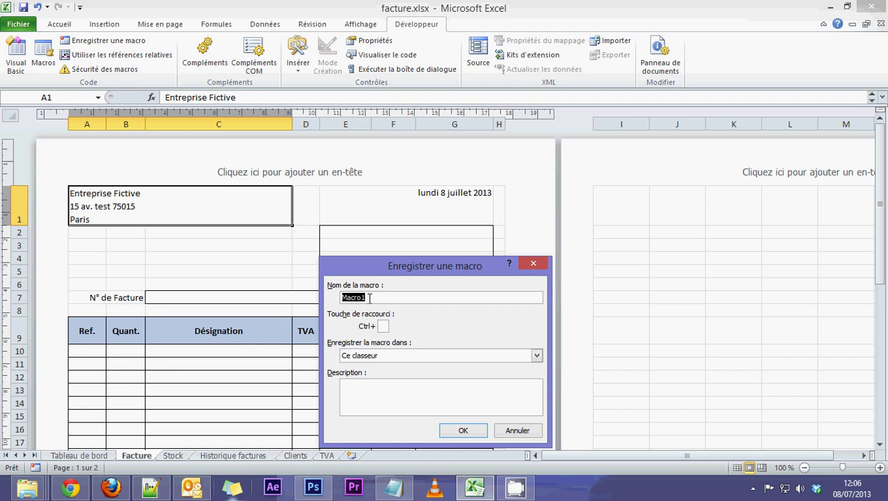
type("rein")
type("i")
left_click(383, 326)
type("&")
left_click(378, 404)
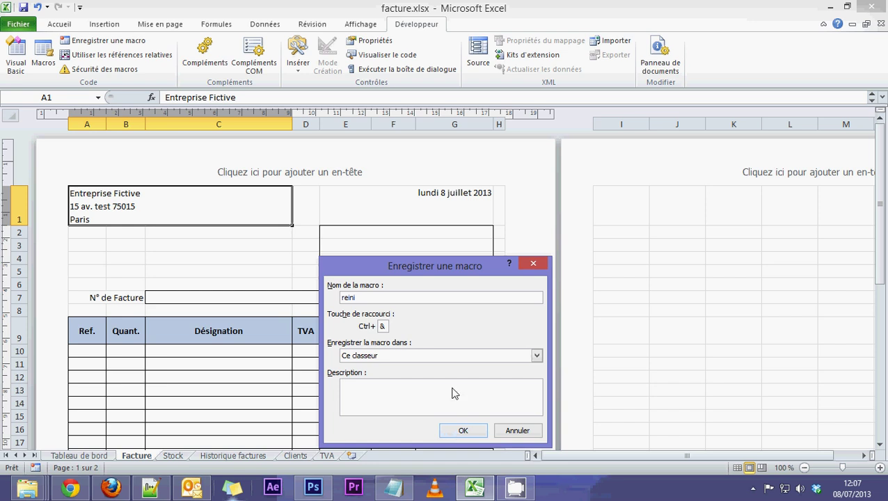
left_click(462, 430)
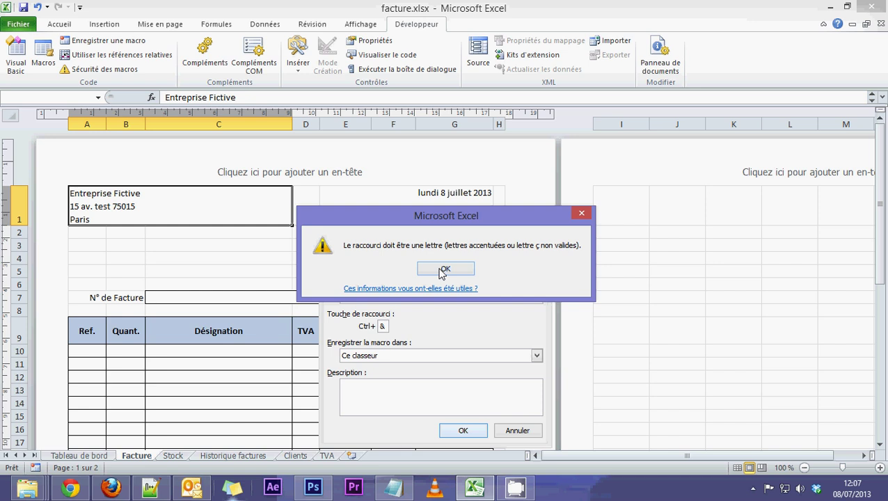
left_click(444, 270)
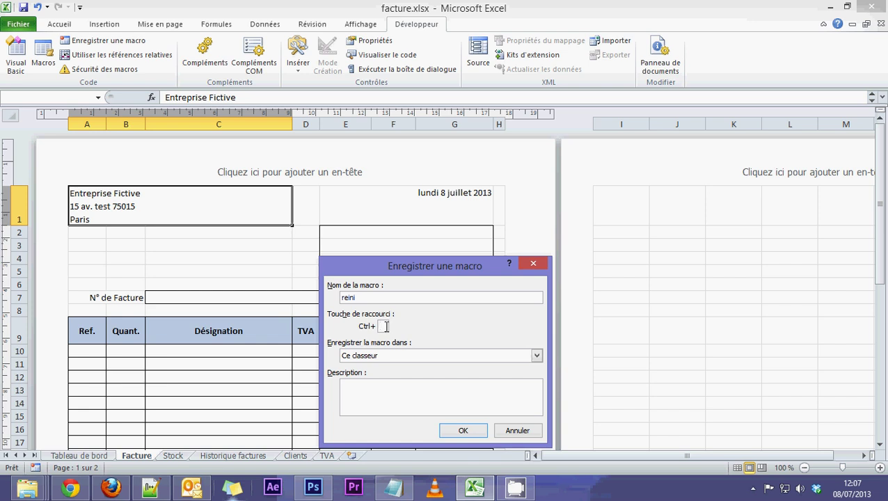
type("m")
left_click(461, 431)
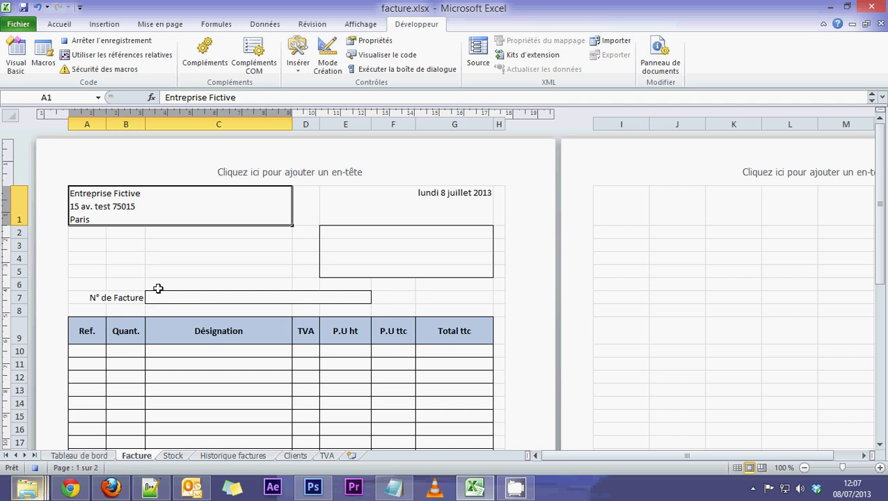
Step: With recording running, select the Ref. cells A10 through A40
scroll(157, 289, "down", 2)
left_click(85, 192)
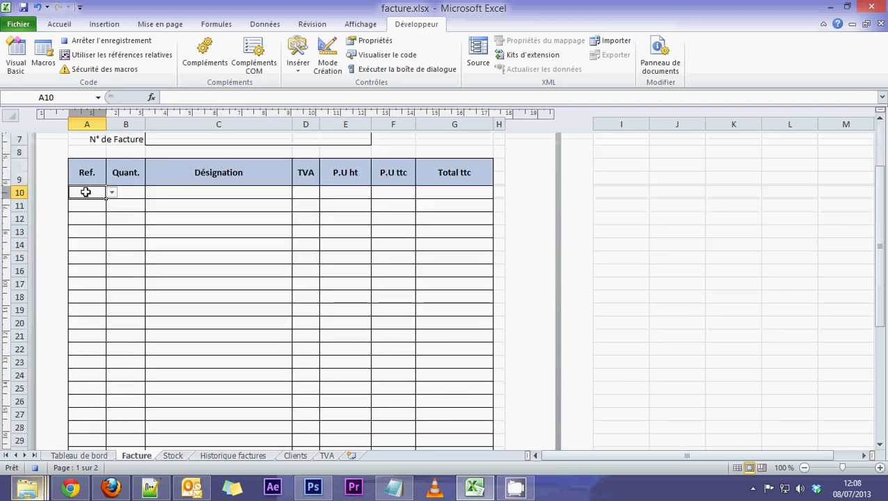
left_click_drag(85, 192, 83, 338)
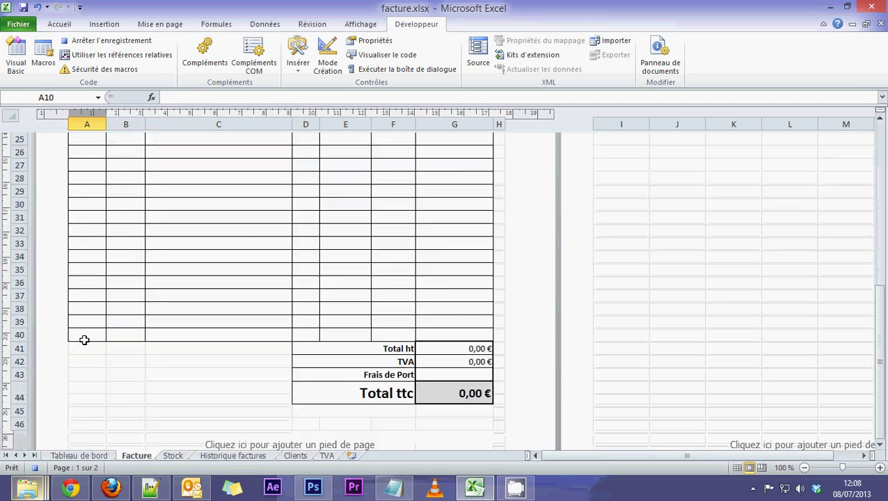
scroll(89, 300, "up", 6)
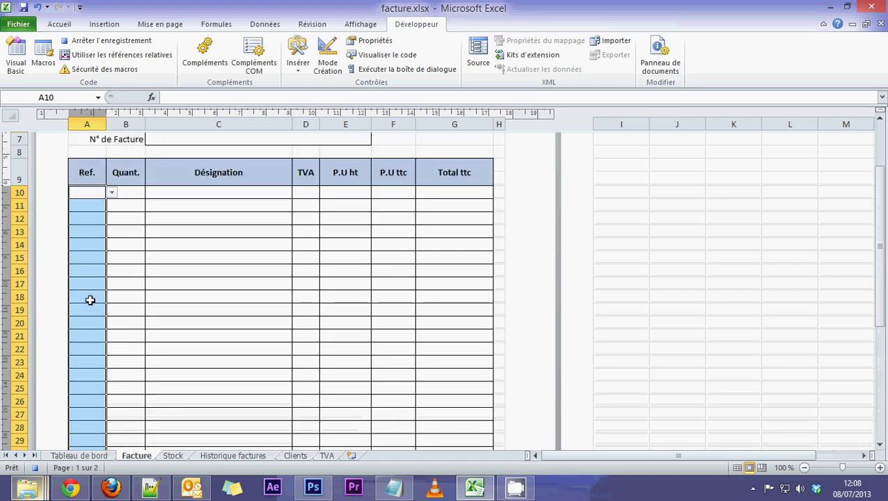
scroll(90, 300, "down", 3)
scroll(89, 300, "down", 3)
scroll(89, 300, "up", 3)
scroll(90, 300, "up", 4)
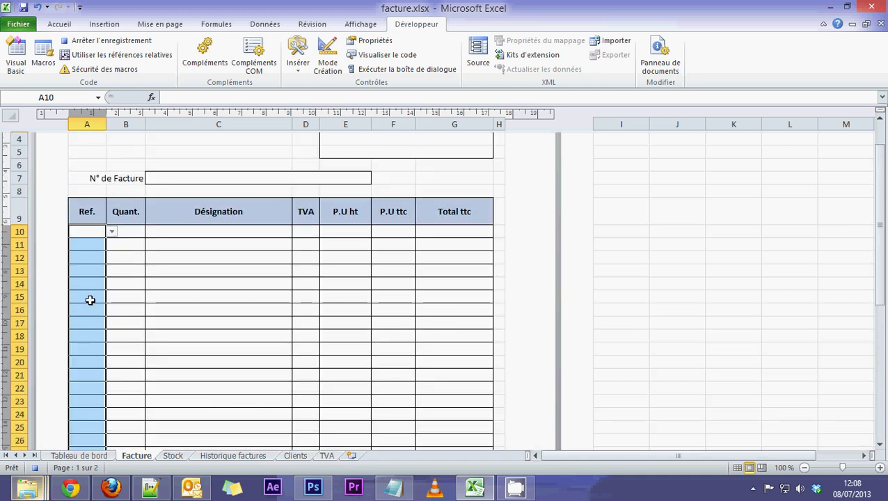
Step: Select the Quant. cells B10 through B40
left_click(136, 232)
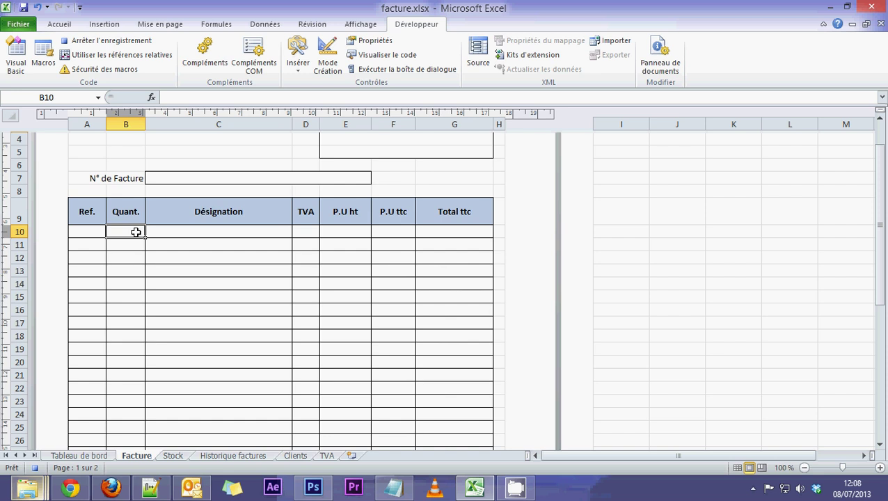
scroll(136, 234, "down", 4)
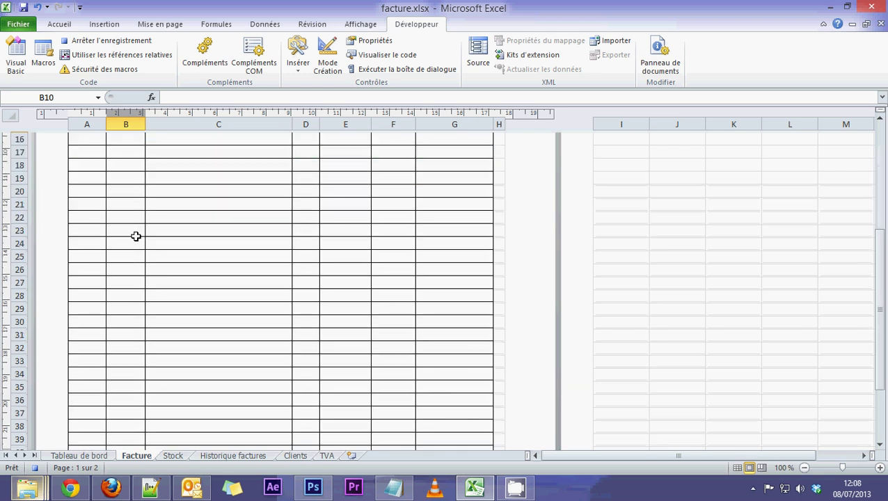
scroll(129, 279, "down", 2)
left_click(117, 373, "shift")
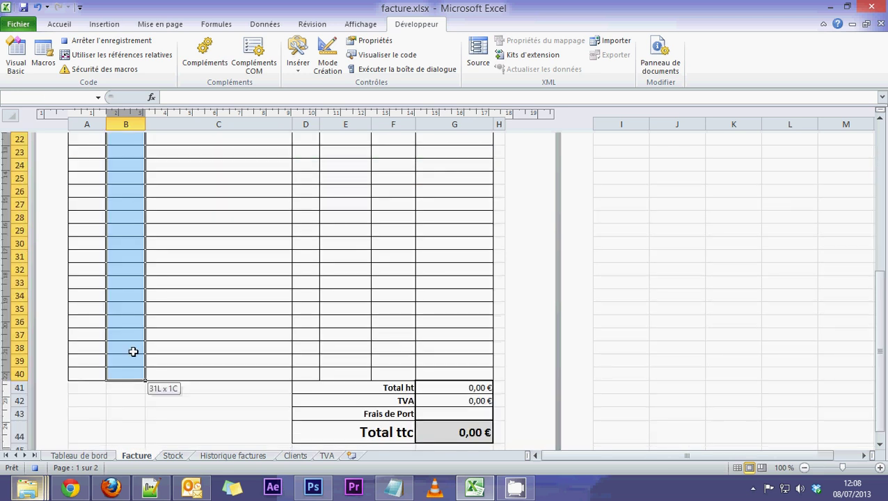
scroll(133, 351, "up", 5)
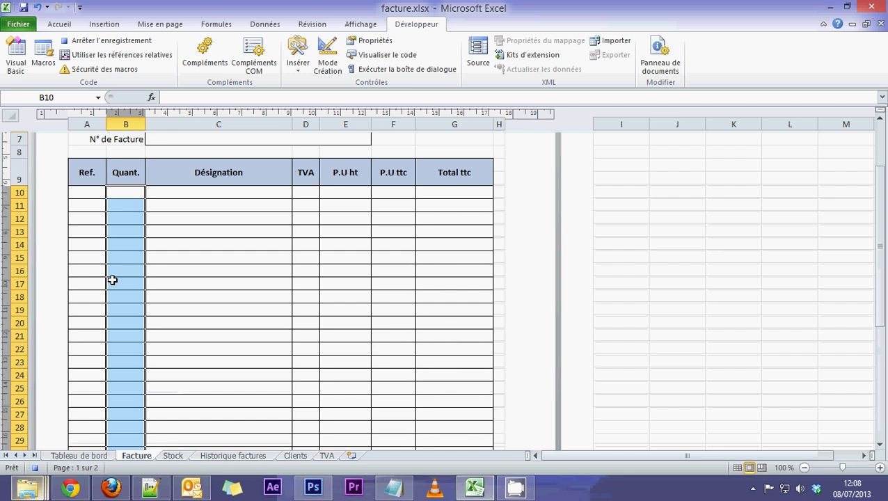
scroll(112, 280, "up", 2)
scroll(113, 280, "up", 2)
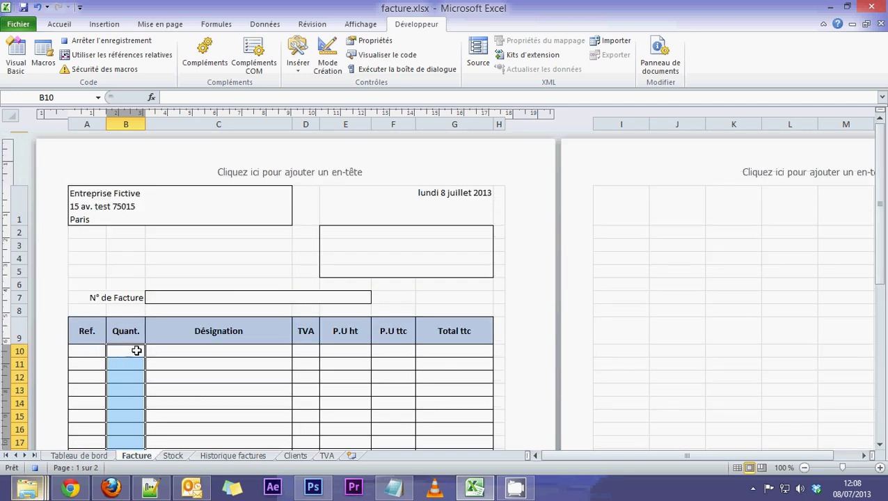
Step: Select the invoice number field C7, the client box E2:G2, then cell B10
left_click(214, 298)
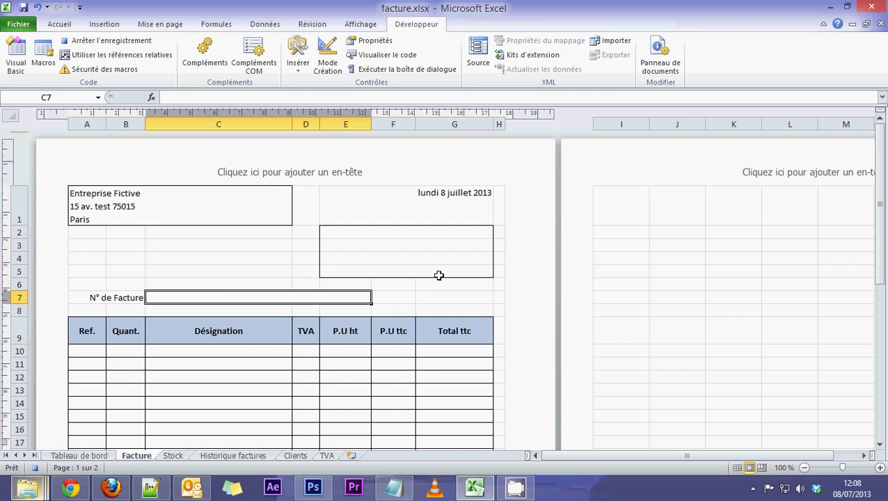
left_click(402, 231)
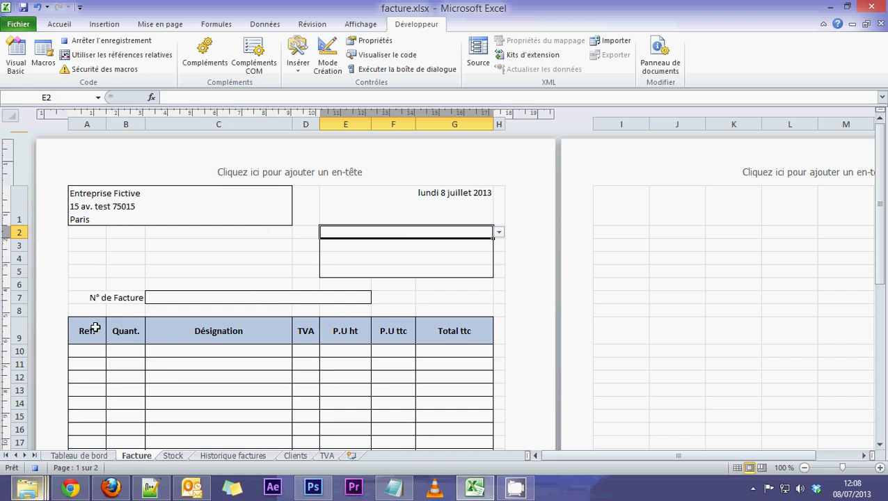
left_click(123, 353)
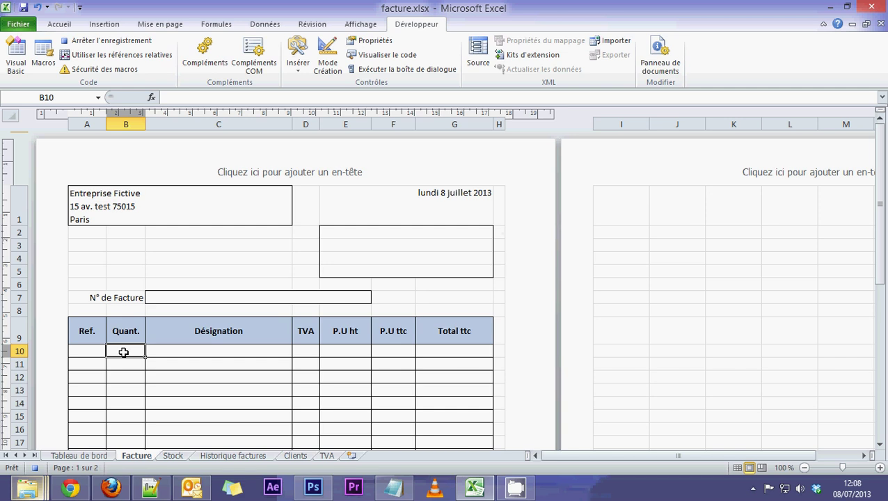
Step: Insert the logical SI function in B10 with test A10="", value-if-true "" and value-if-false 1
left_click(224, 25)
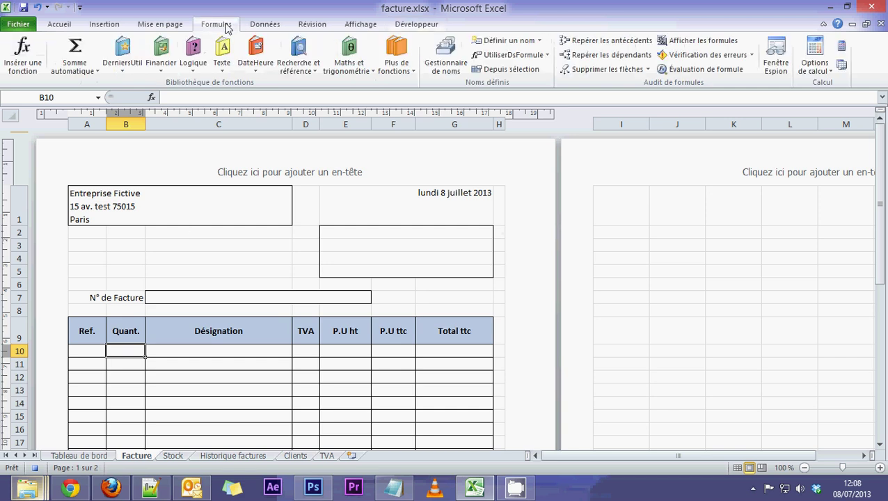
left_click(196, 66)
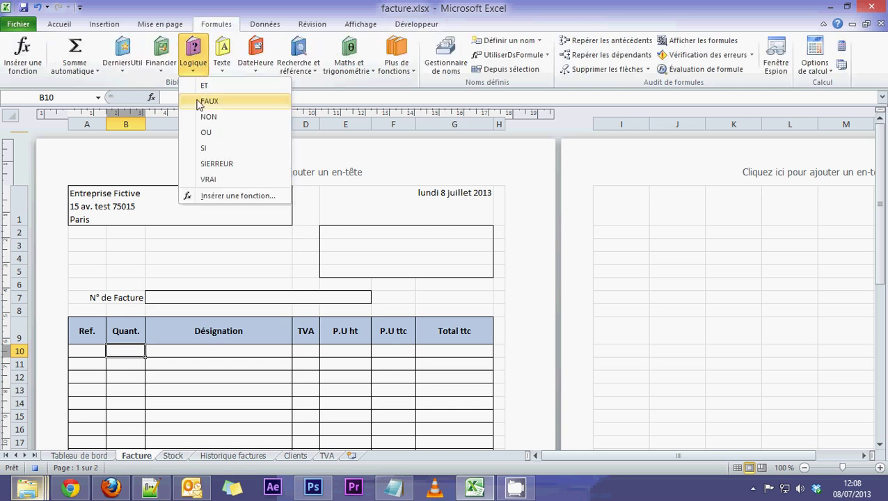
left_click(208, 153)
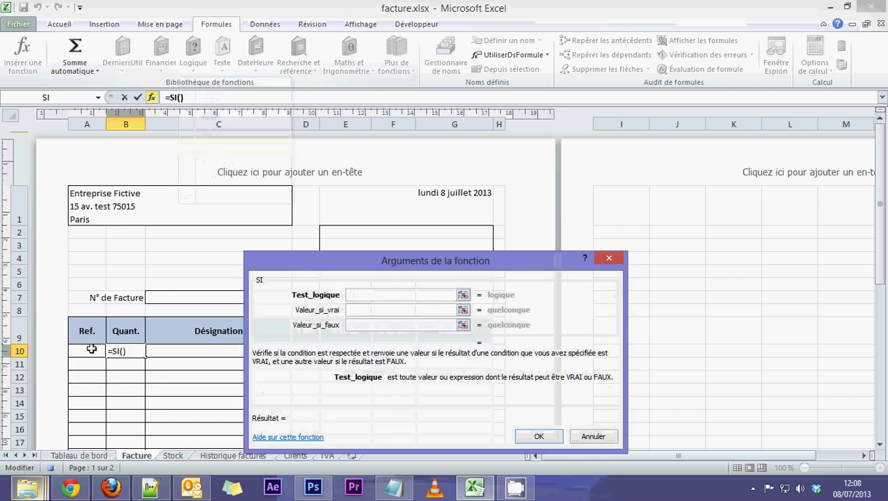
left_click(91, 350)
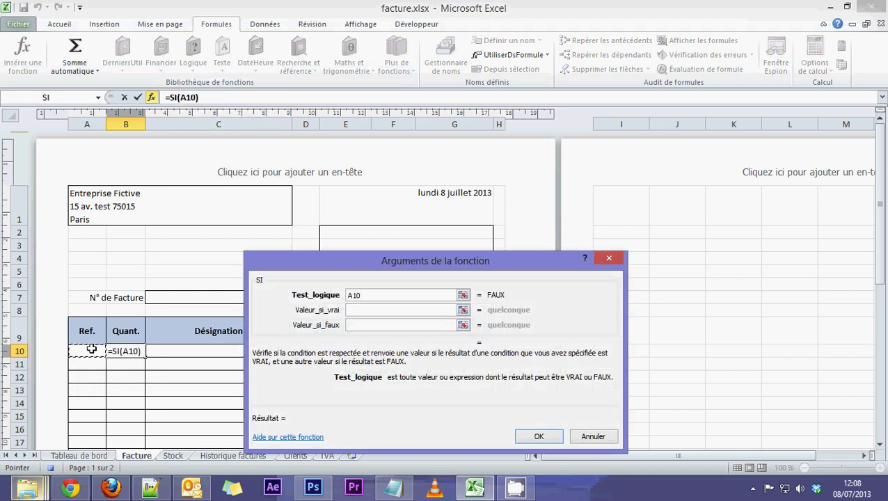
type("=\"\"")
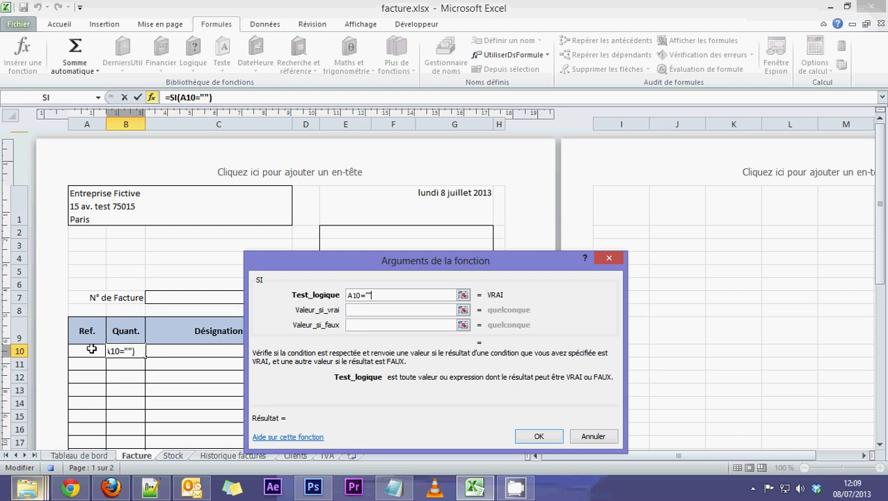
left_click(368, 311)
type("\"\"")
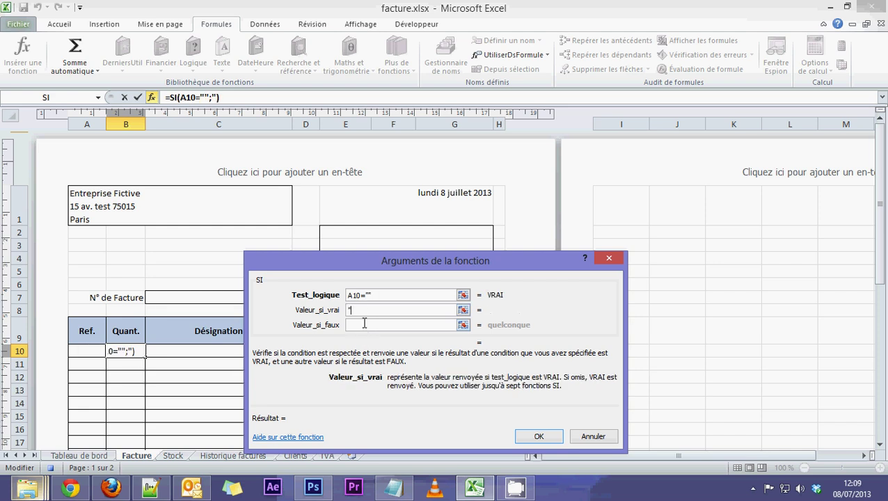
left_click(364, 324)
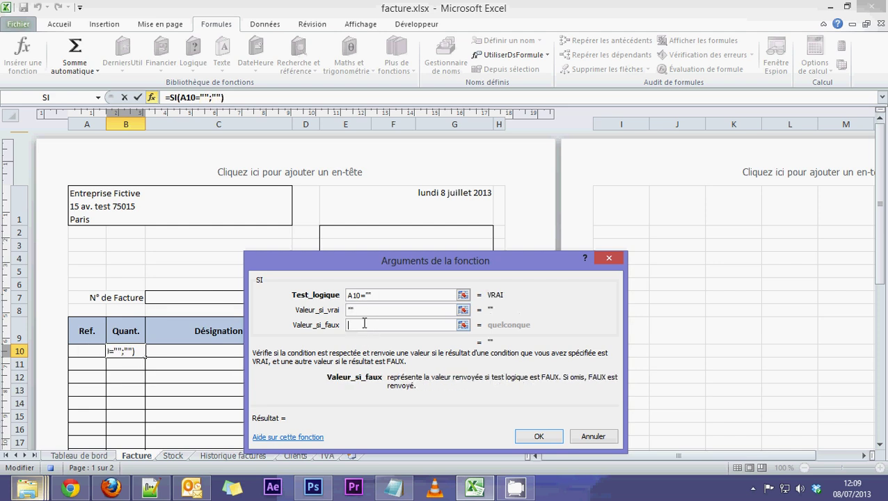
type("1")
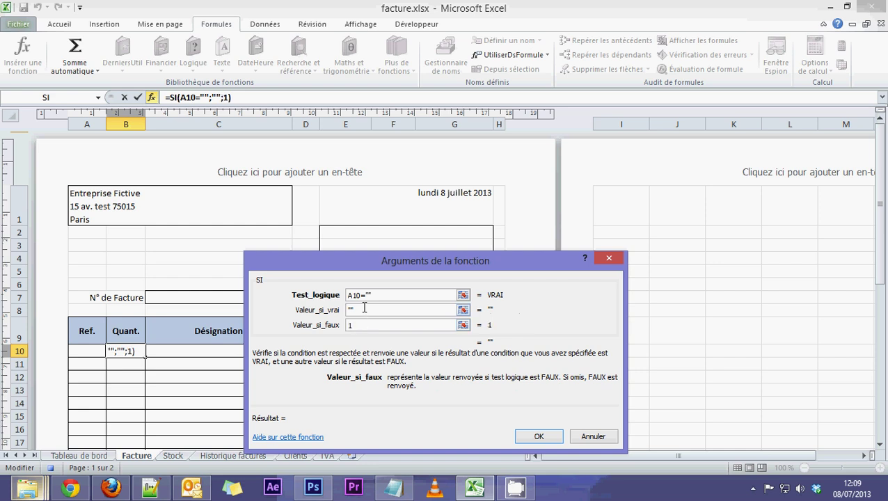
double_click(364, 309)
left_click(539, 436)
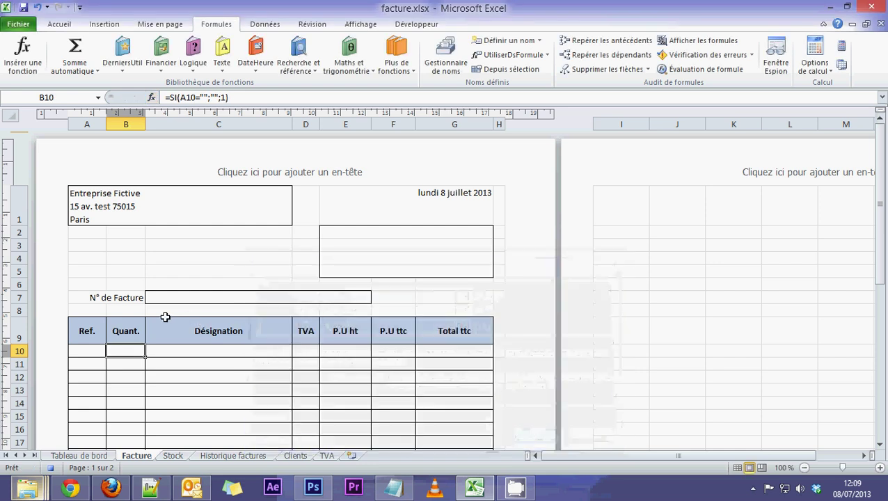
Step: Fill B10's SI formula down the Quant. column to B40 and return to the top
scroll(149, 306, "down", 3)
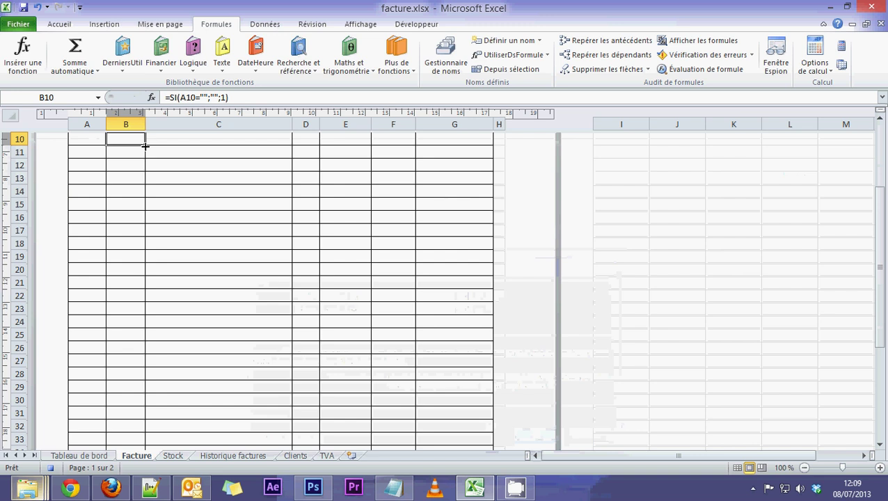
scroll(145, 146, "up", 1)
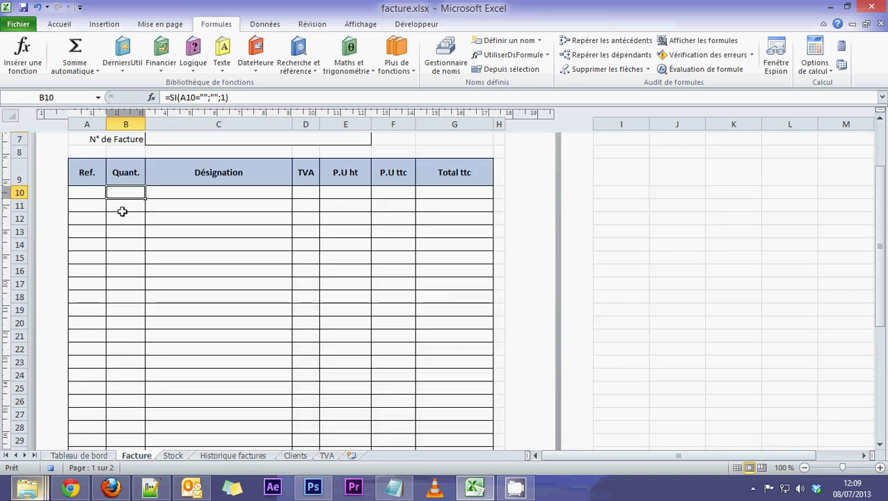
left_click_drag(145, 199, 146, 416)
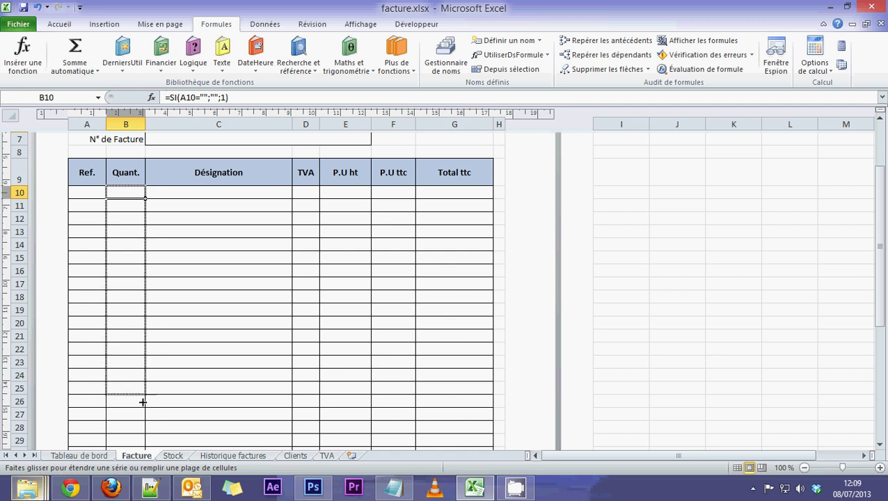
scroll(147, 390, "down", 6)
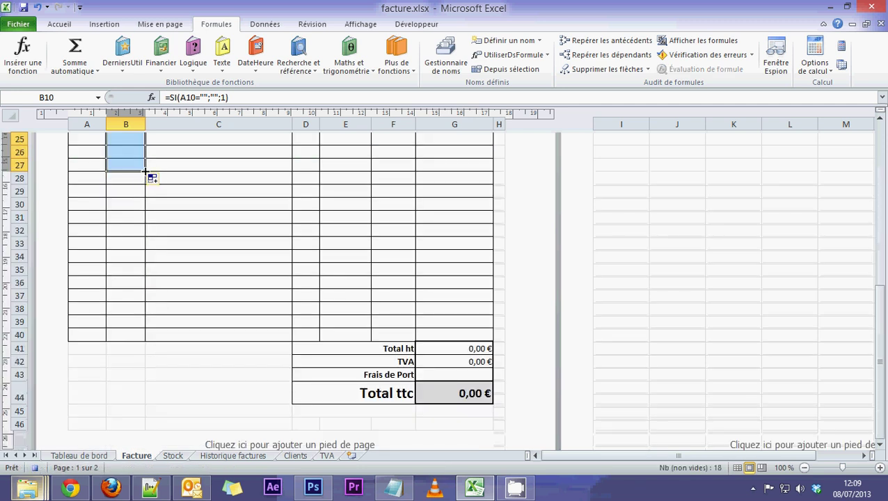
left_click_drag(145, 171, 144, 336)
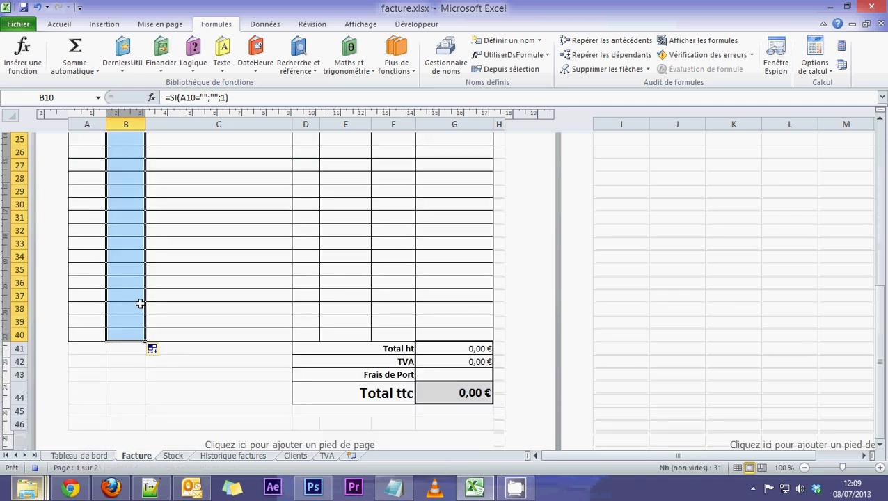
scroll(133, 286, "up", 6)
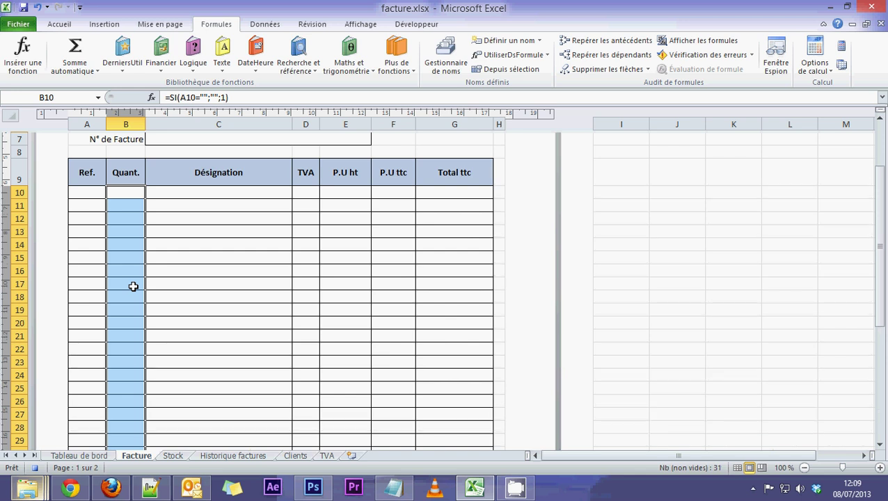
scroll(133, 286, "up", 2)
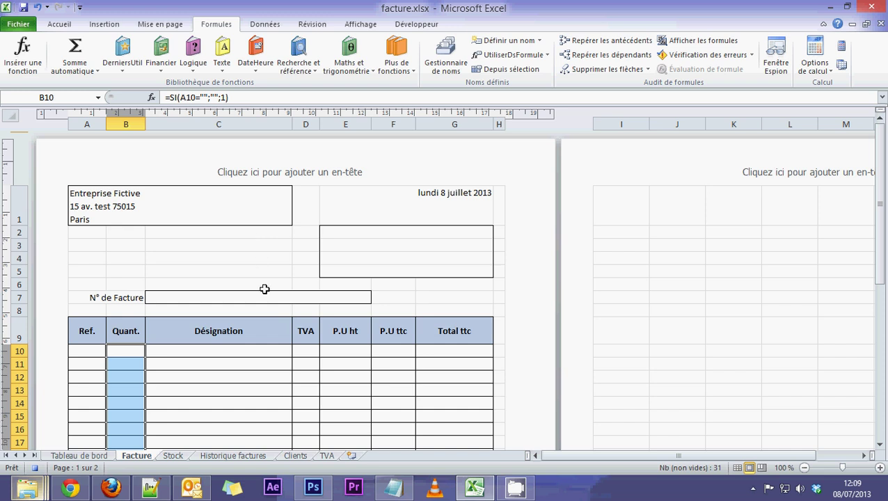
scroll(264, 289, "down", 8)
scroll(265, 288, "up", 5)
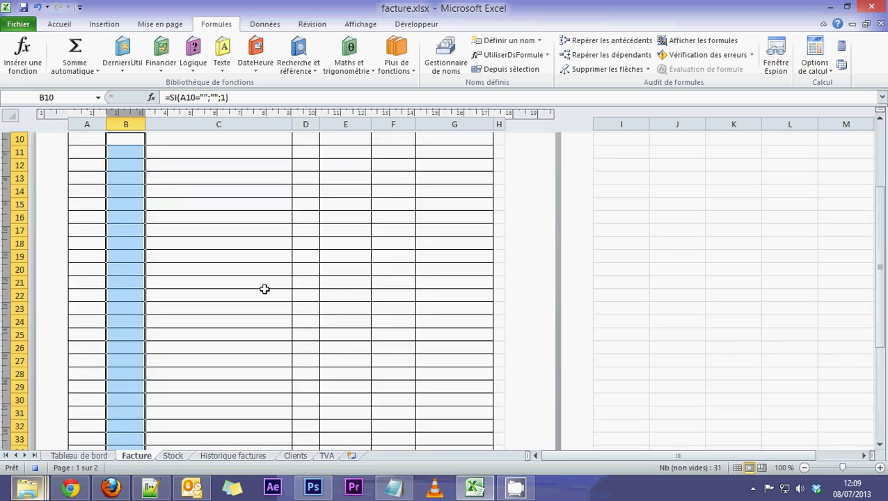
scroll(265, 289, "up", 4)
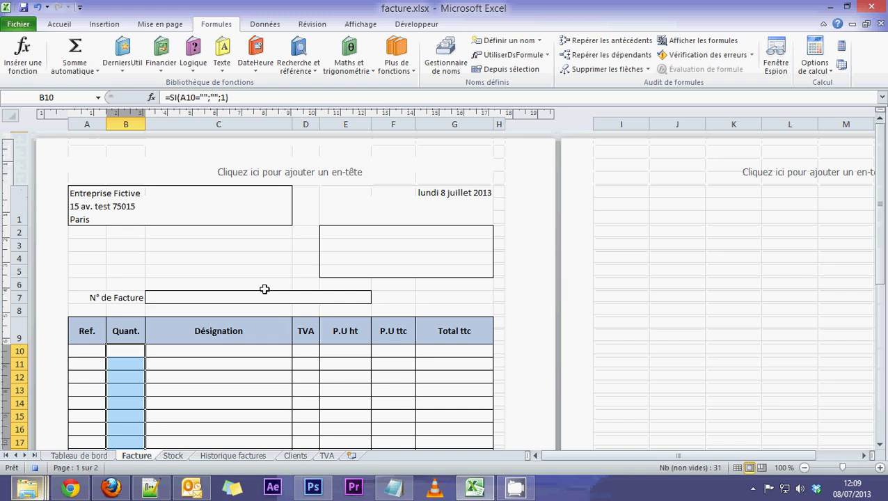
Step: Select A1 and stop recording the reini macro from the Développeur tab
left_click(183, 212)
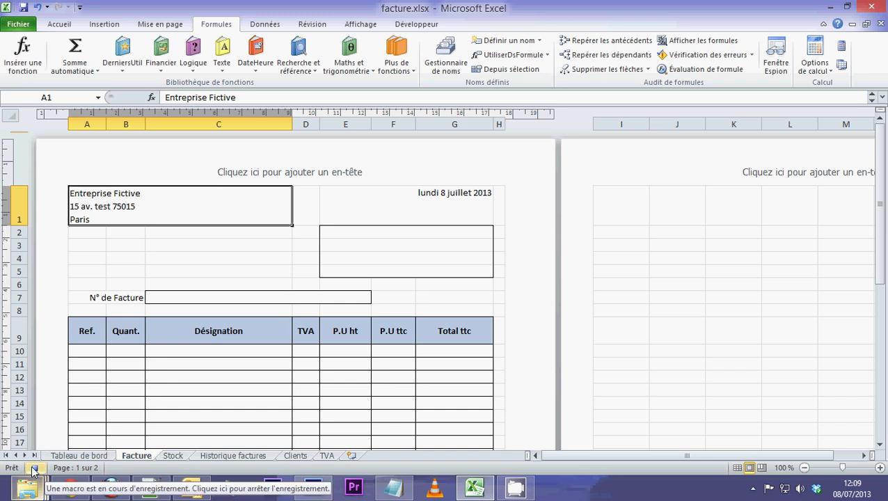
left_click(416, 24)
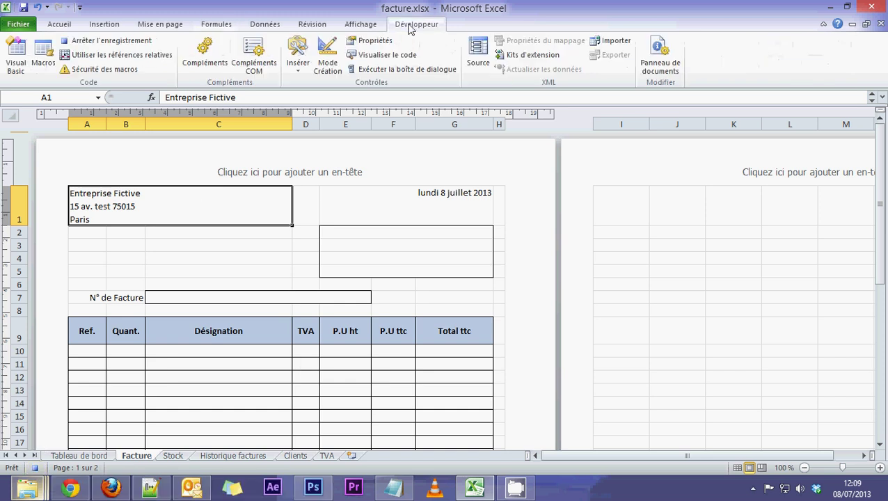
left_click(106, 42)
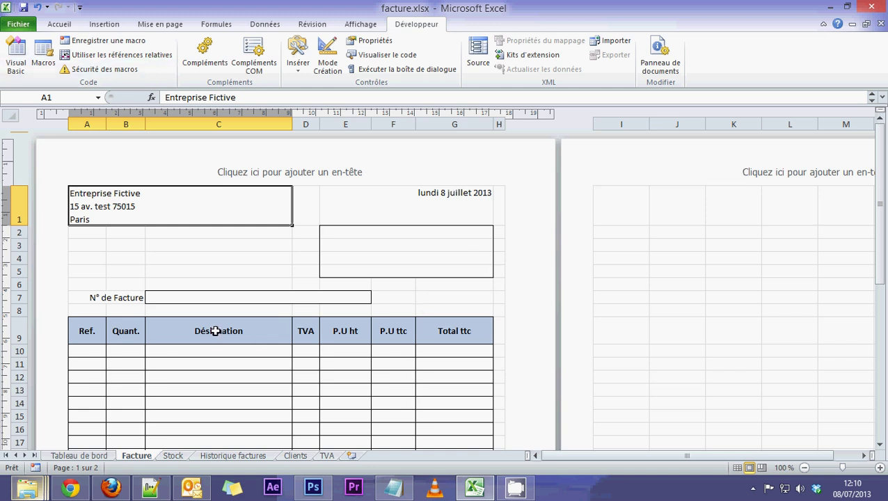
left_click(461, 235)
left_click(499, 232)
left_click(380, 252)
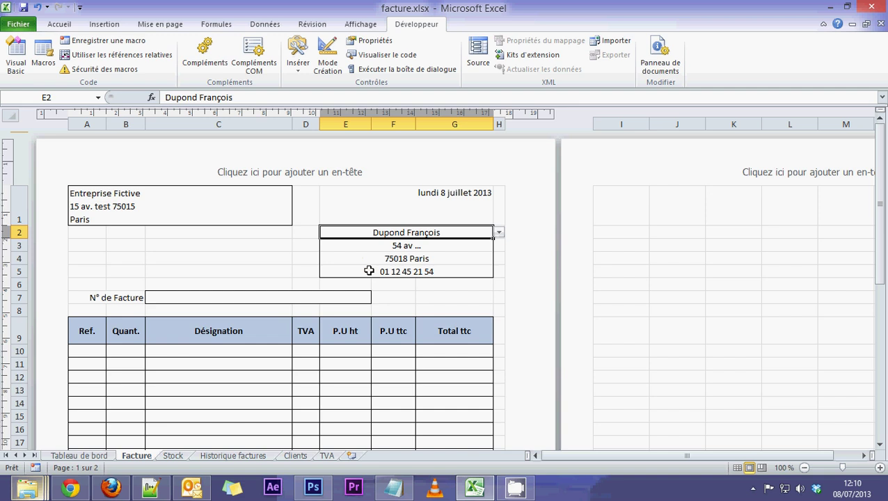
left_click(182, 299)
type("6+54654")
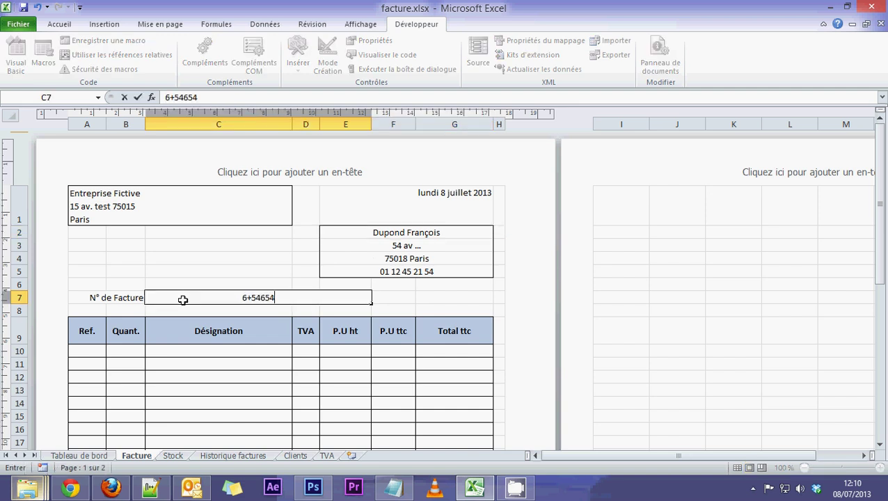
left_click_drag(281, 300, 202, 298)
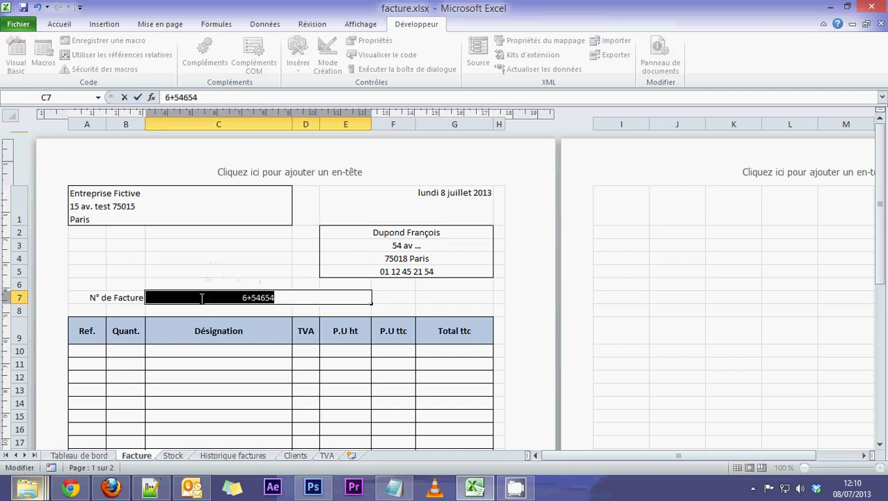
type("654654")
left_click(94, 352)
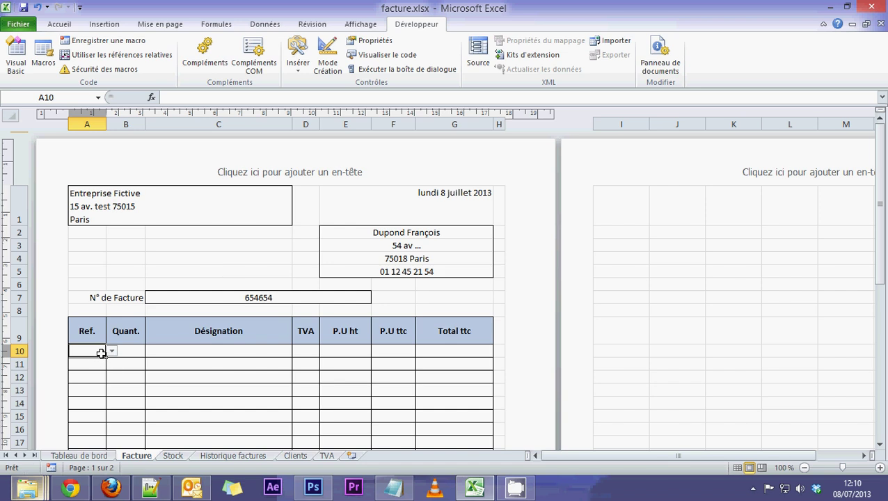
left_click(112, 351)
left_click(87, 395)
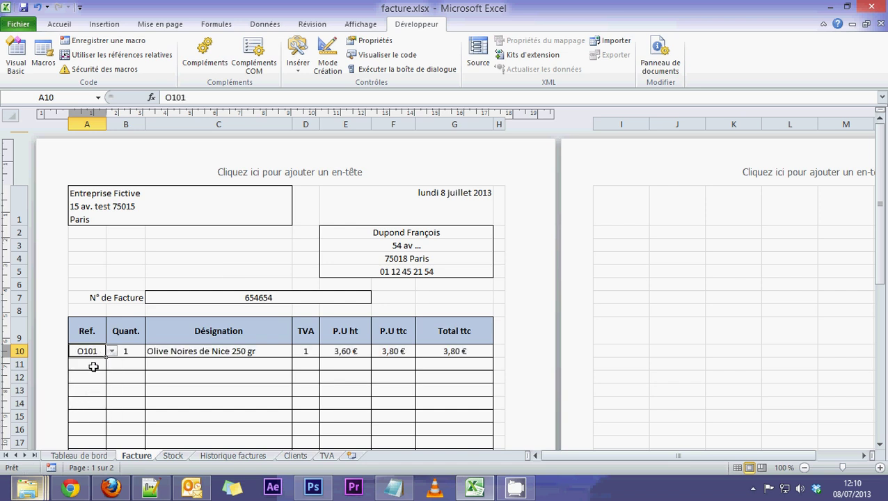
left_click(93, 367)
left_click(111, 365)
left_click(90, 416)
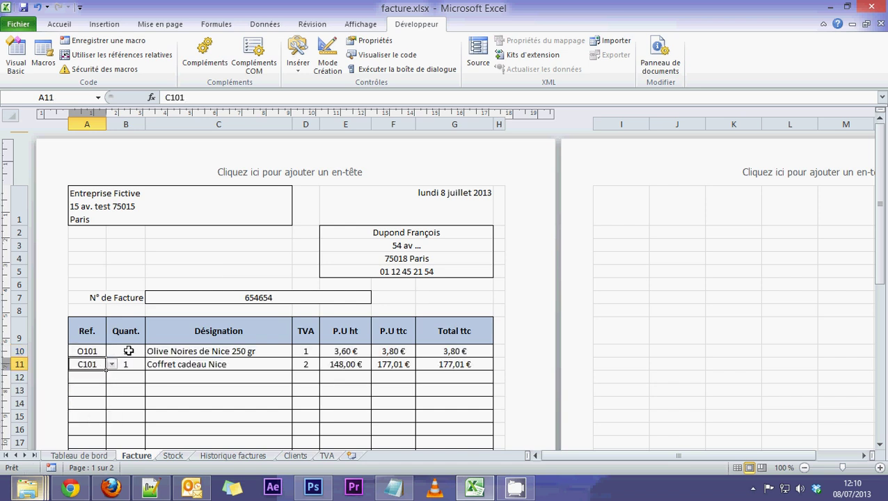
left_click(129, 351)
type("5")
key("Return")
type("25")
key("Return")
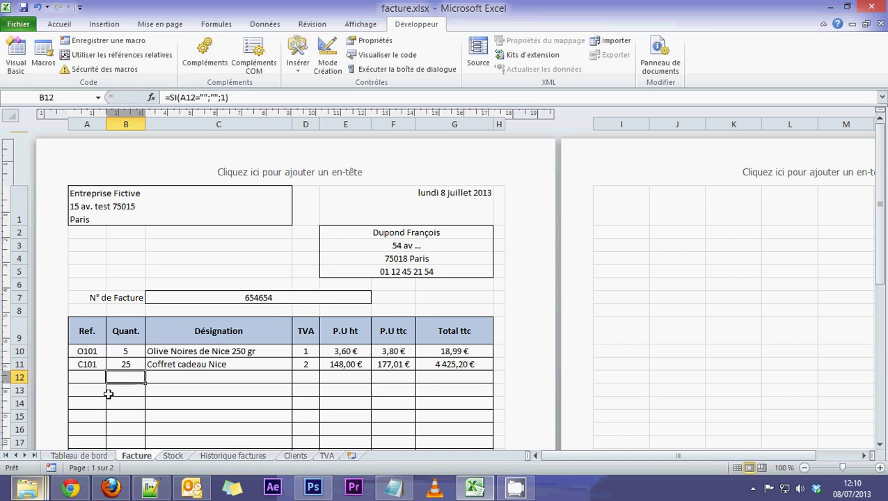
left_click(94, 380)
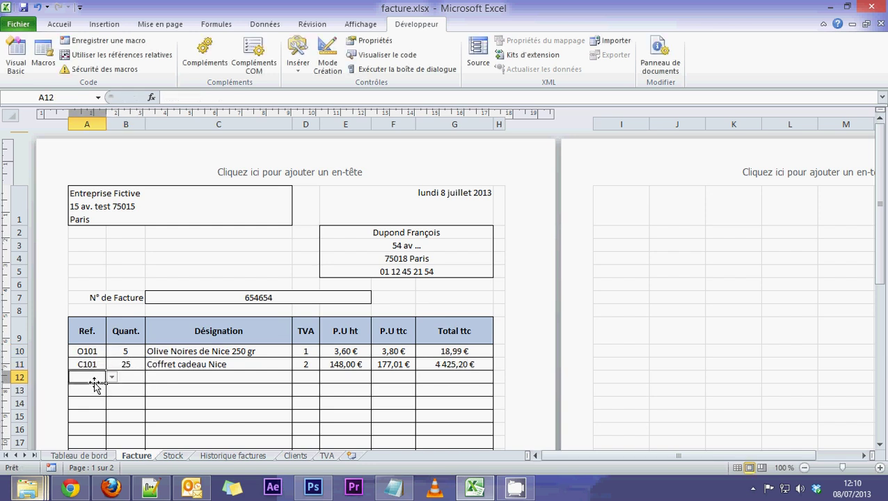
type("654")
key("BackSpace")
key("BackSpace")
key("BackSpace")
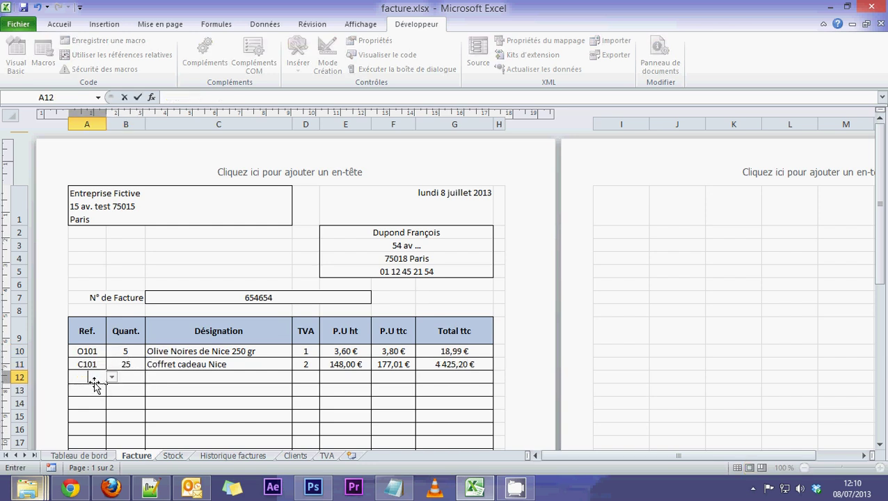
left_click(111, 377)
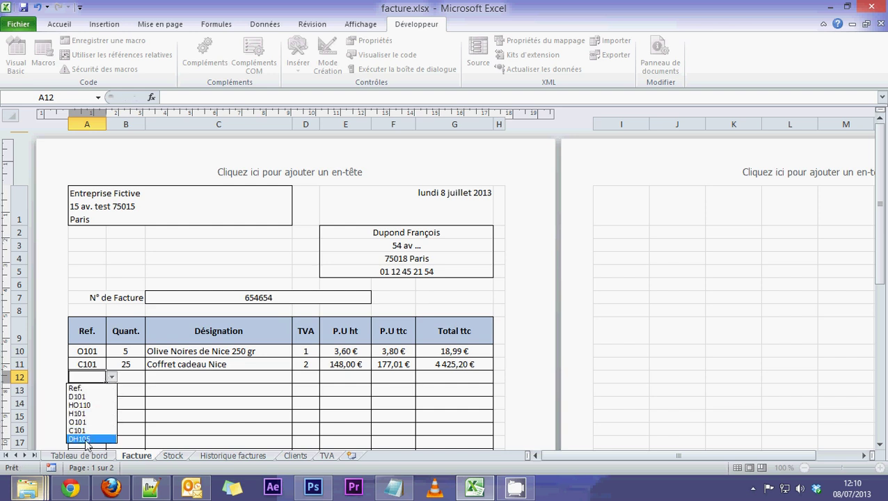
left_click(87, 433)
left_click(138, 380)
type("6542")
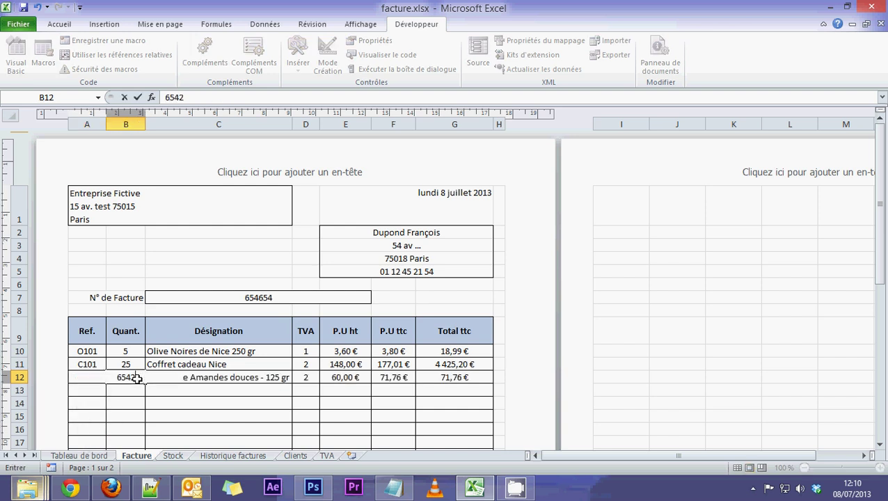
left_click(167, 402)
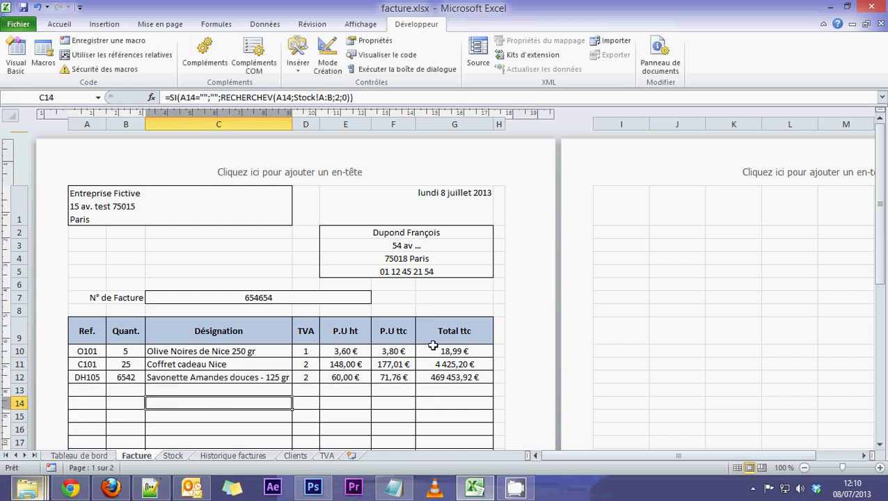
scroll(440, 390, "down", 7)
scroll(440, 390, "down", 4)
scroll(421, 411, "up", 5)
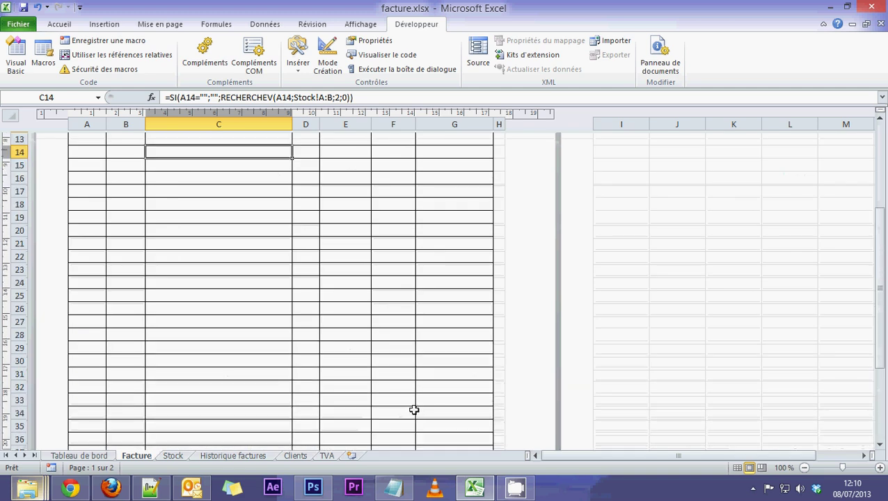
scroll(414, 410, "up", 3)
left_click(138, 258)
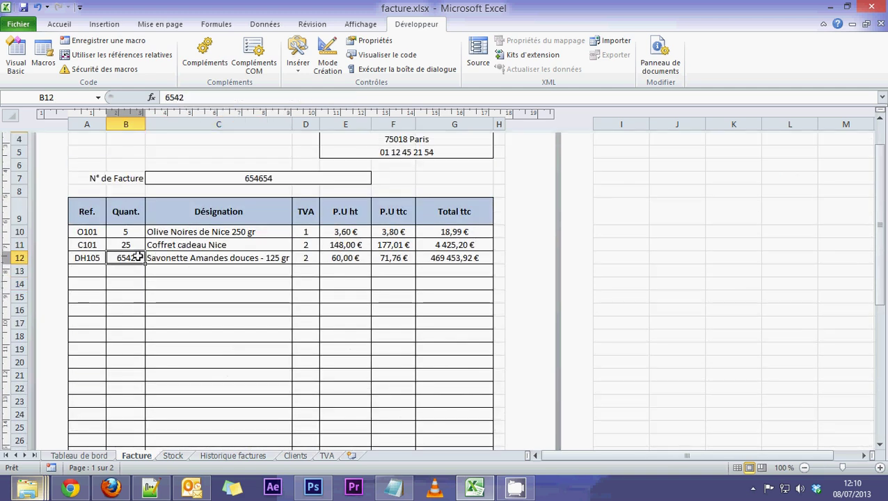
type("123")
key("Return")
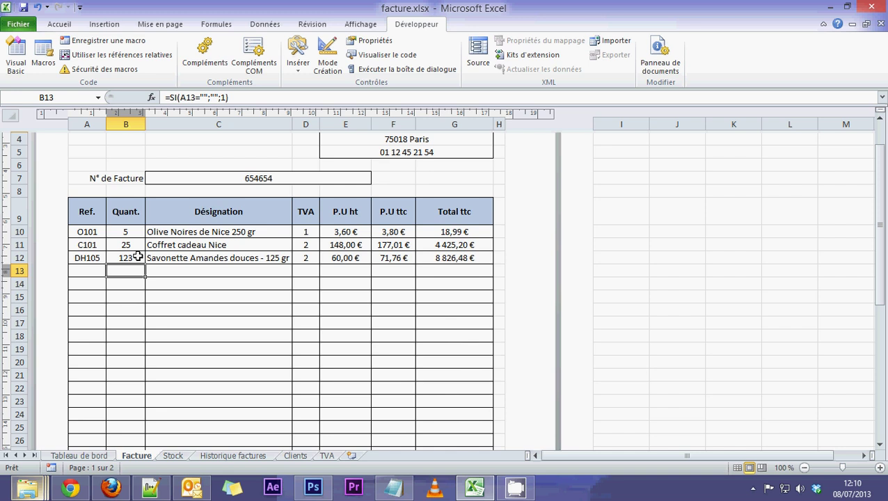
scroll(301, 335, "down", 4)
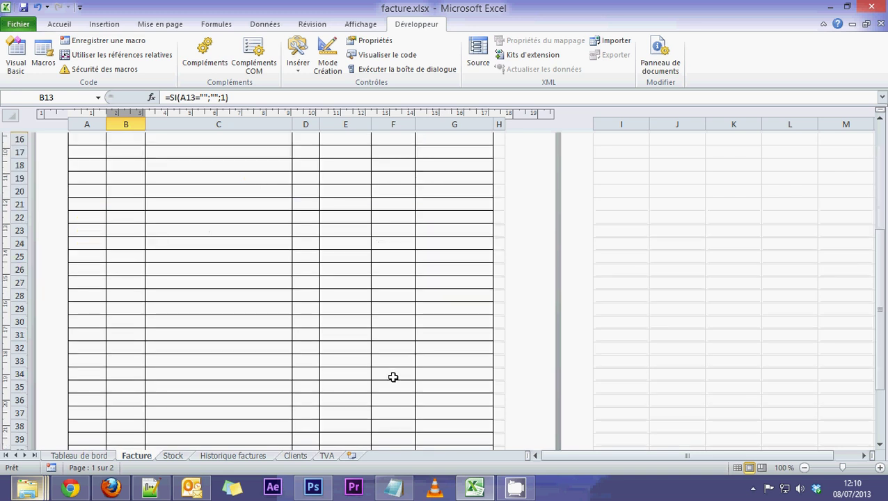
scroll(393, 377, "down", 4)
scroll(418, 371, "up", 2)
scroll(341, 386, "up", 5)
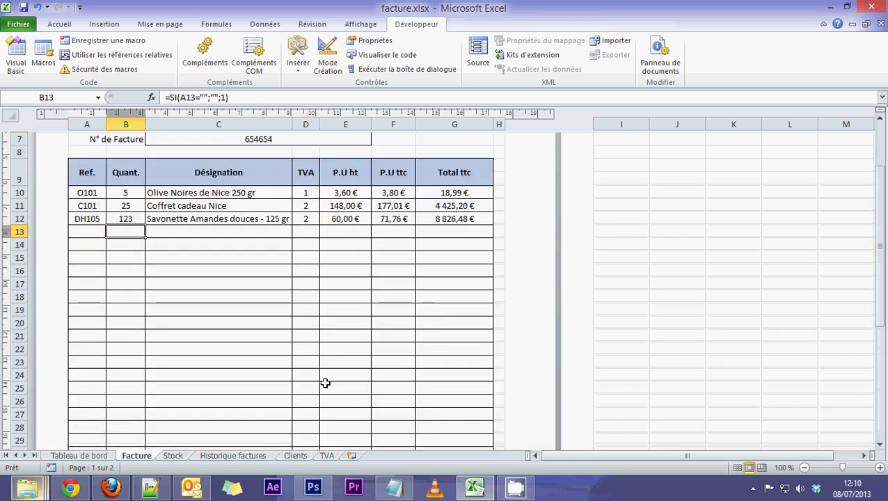
scroll(327, 386, "up", 3)
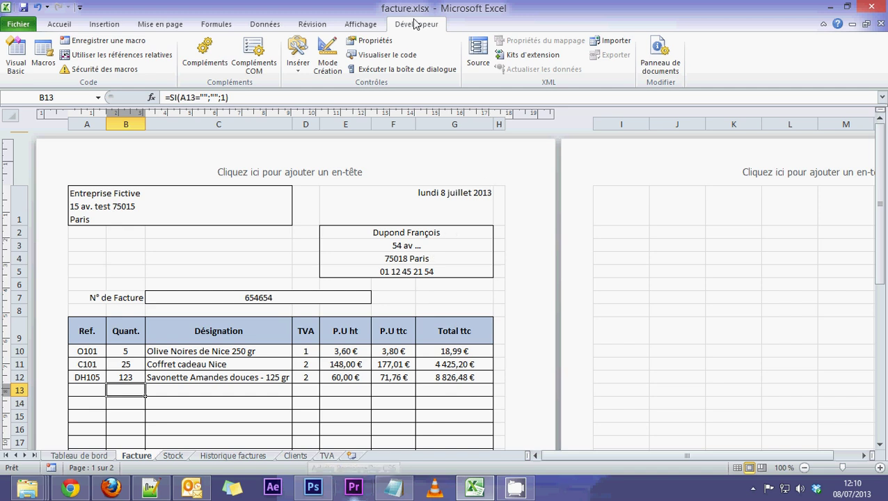
Step: Draw a form control button right of the invoice and assign it the reini macro
left_click(298, 69)
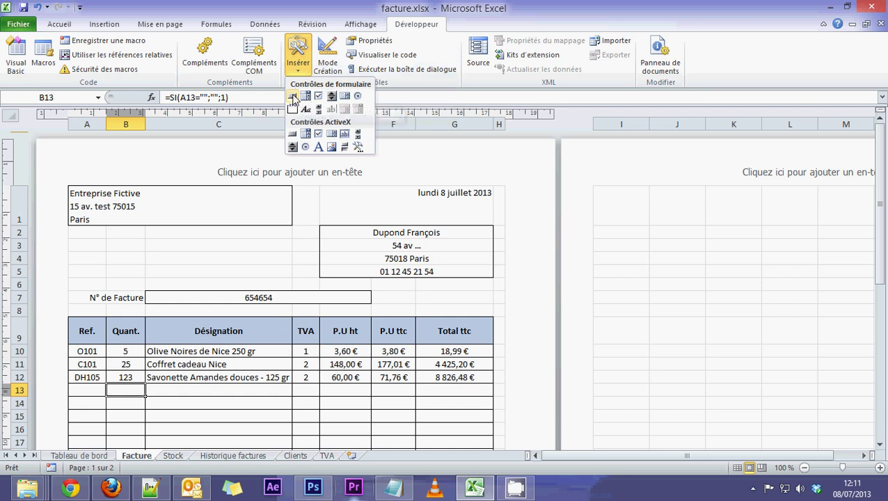
left_click(293, 98)
left_click_drag(602, 191, 689, 206)
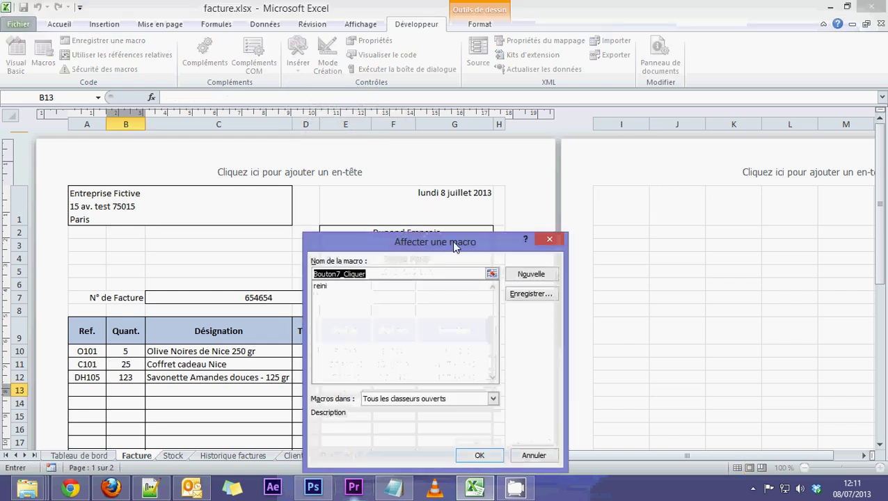
mouse_move(452, 241)
left_mouse_down()
mouse_move(420, 132)
mouse_move(374, 122)
left_mouse_up()
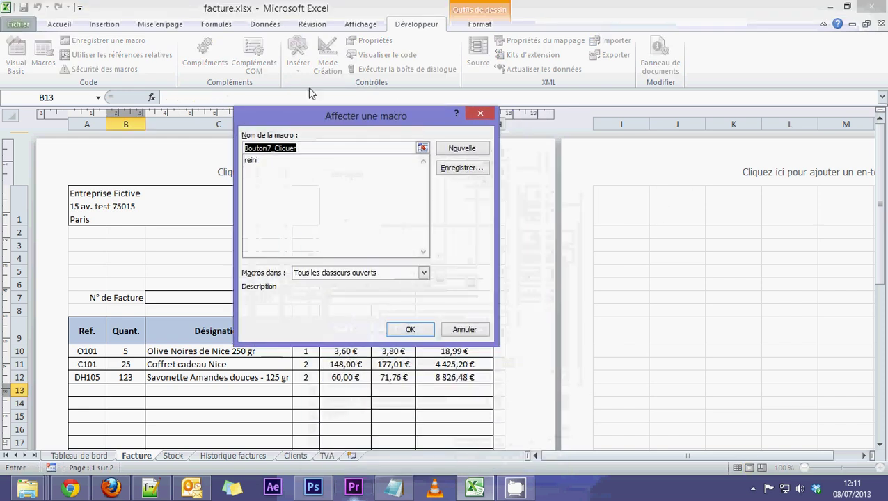
left_click(251, 161)
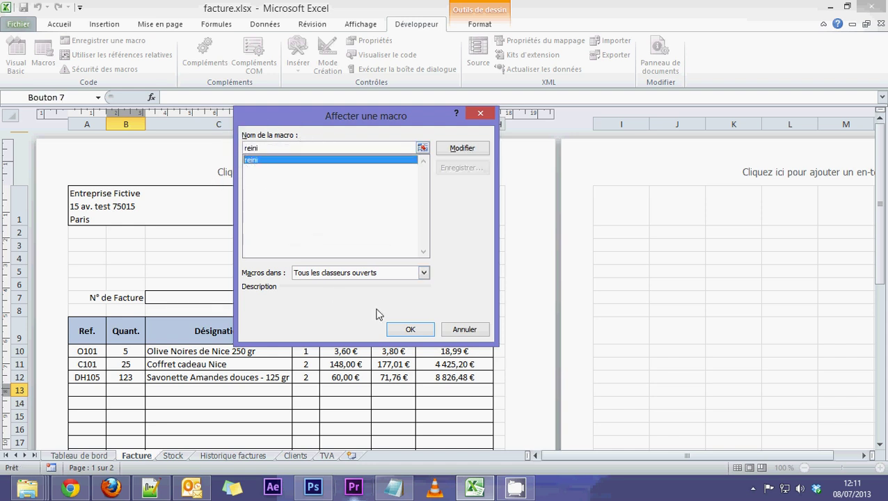
left_click(403, 329)
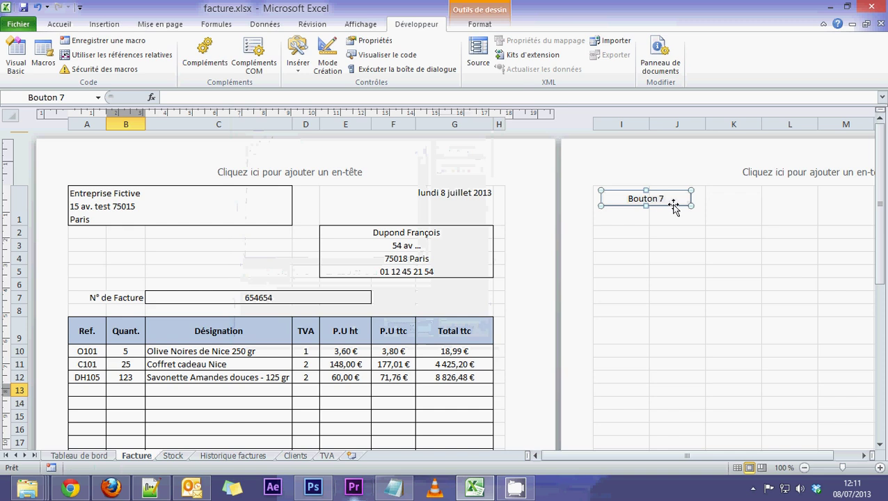
Step: Widen the button and change its label from 'Bouton 7' to 'Nouvelle facture'
left_click_drag(691, 206, 705, 206)
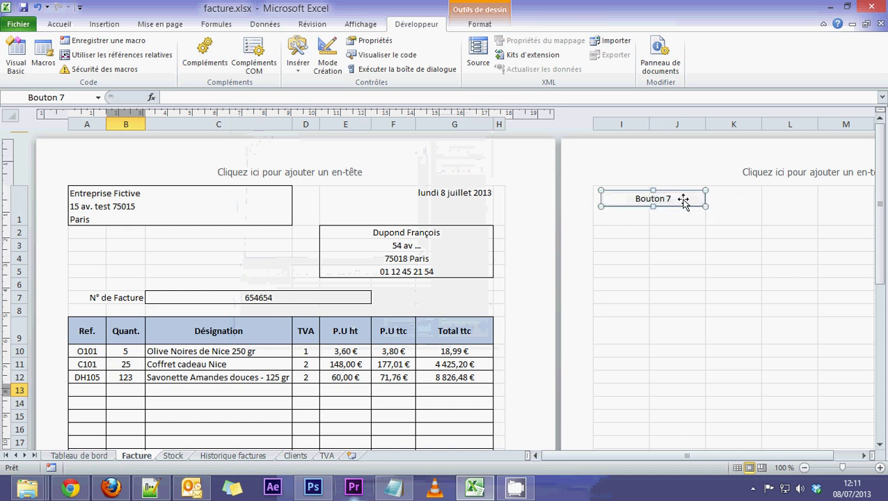
left_click(669, 199)
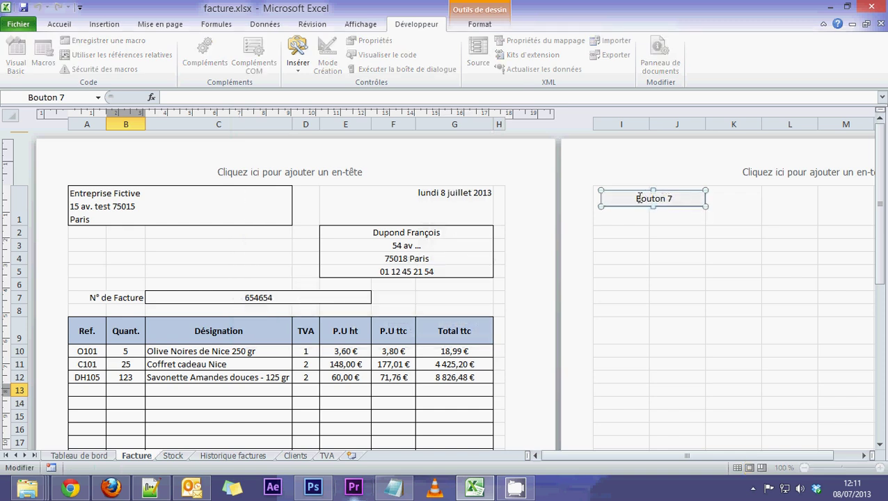
left_click(664, 203)
mouse_move(637, 198)
left_mouse_down()
mouse_move(665, 201)
mouse_move(634, 197)
left_mouse_up()
type("No")
type("uveau")
key("BackSpace")
key("BackSpace")
key("BackSpace")
type("elle")
type(" facture")
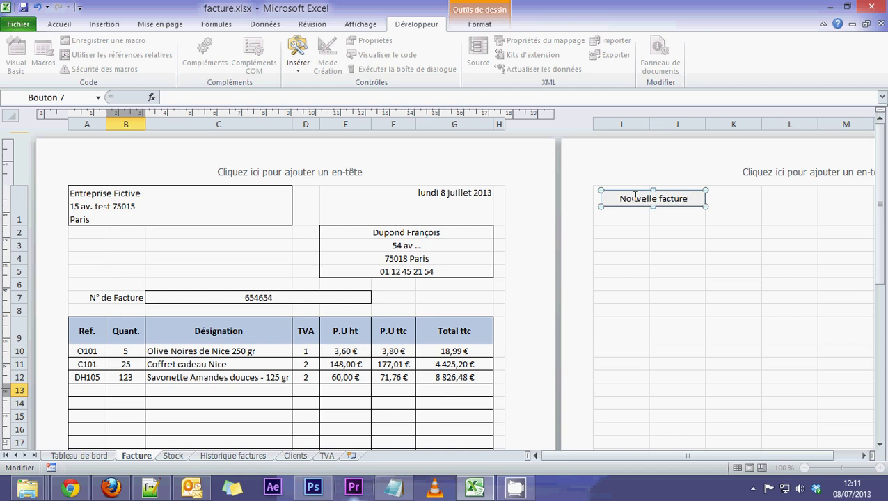
left_click(640, 257)
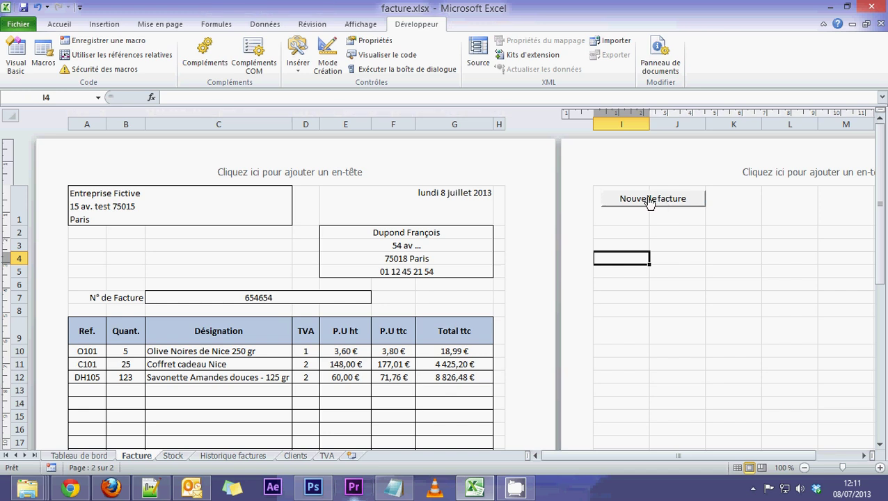
Step: Run the Nouvelle facture button to clear the invoice number and client fields
left_click(654, 244)
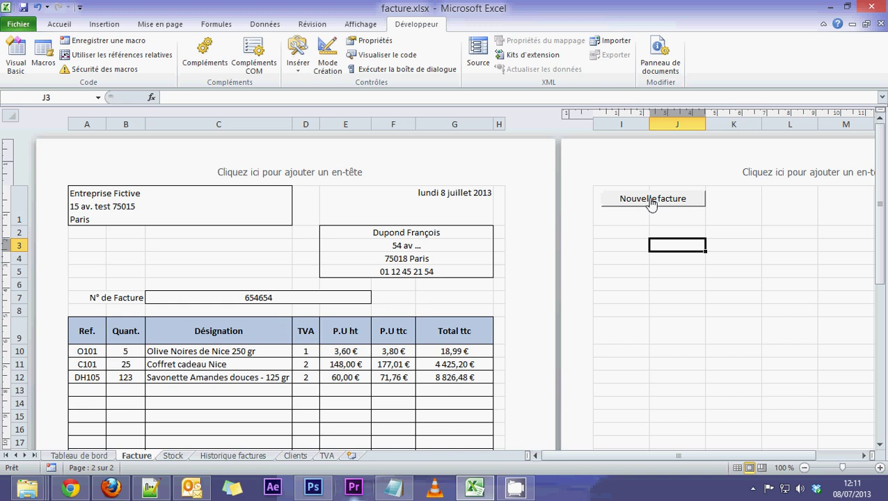
left_click(652, 199)
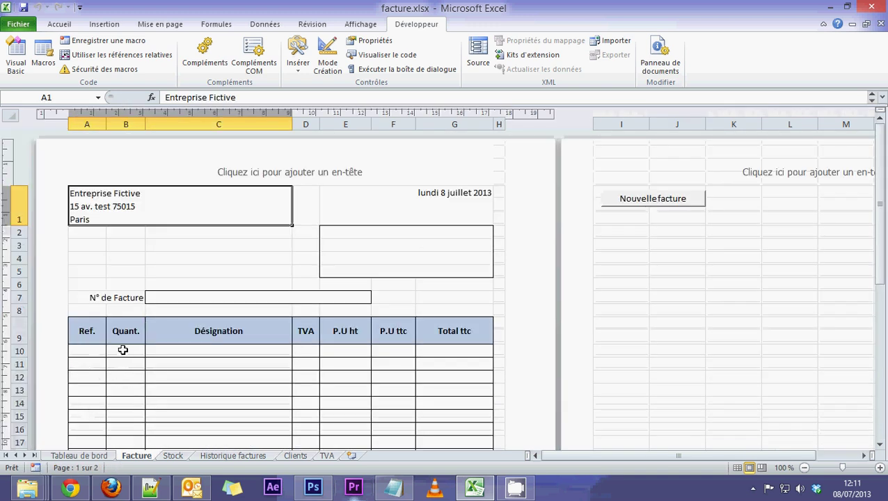
left_click(159, 298)
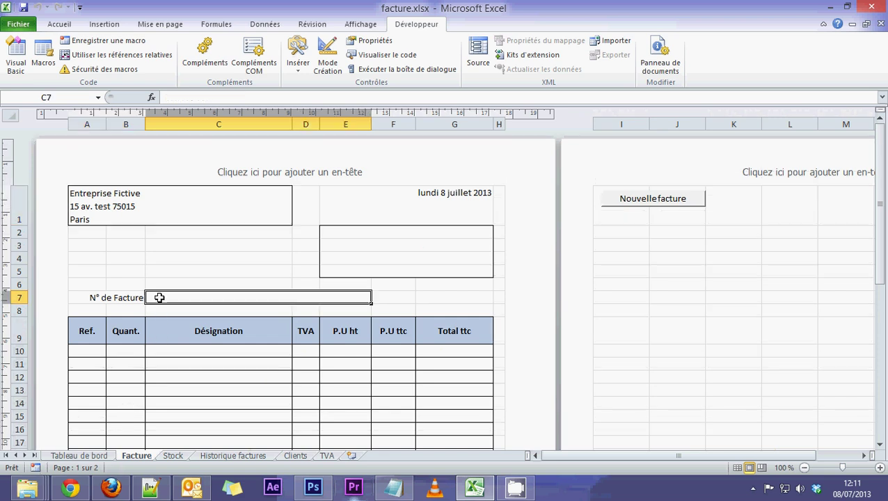
left_click(411, 230)
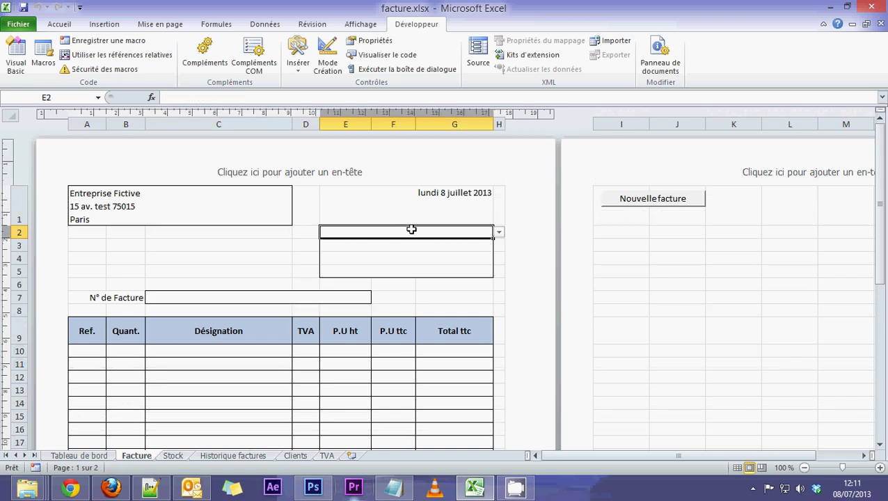
Step: Choose reference HO110 in A10, giving one line with quantity 1 and total 6,46 €
left_click(96, 354)
left_click(112, 351)
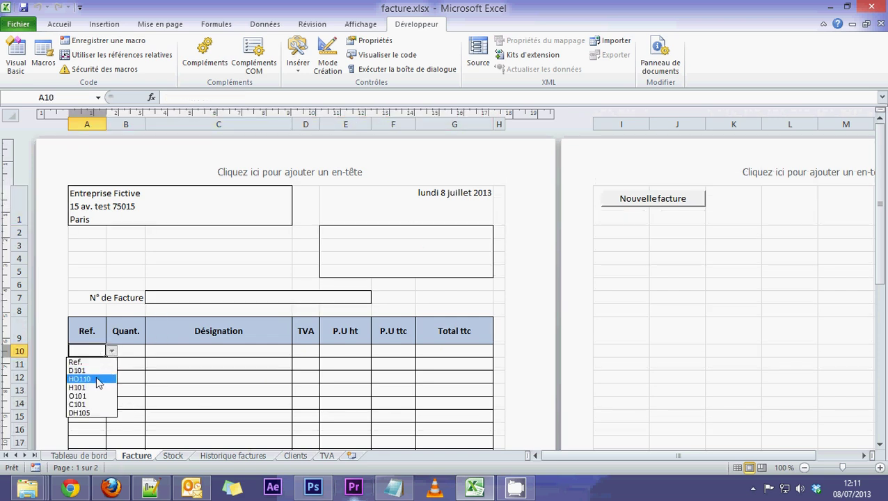
left_click(92, 376)
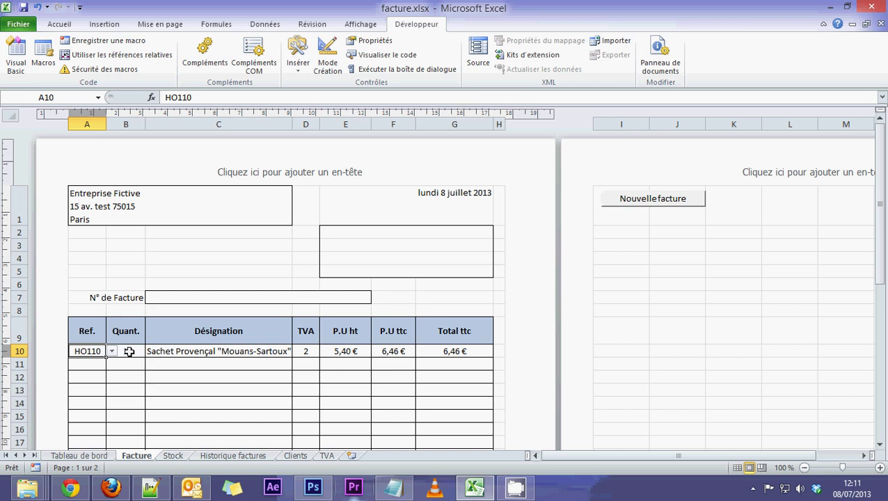
left_click(128, 353)
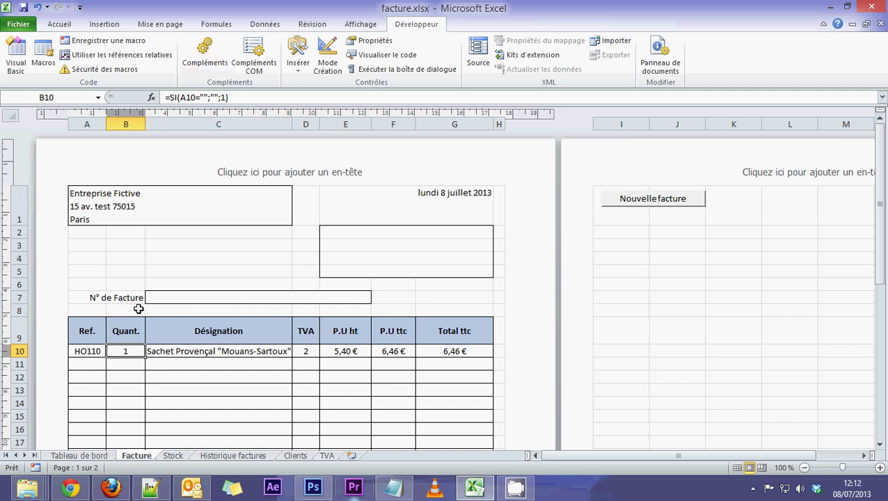
Step: Pick the second client from the E2 list, then run Nouvelle facture to reset the invoice
left_click(412, 234)
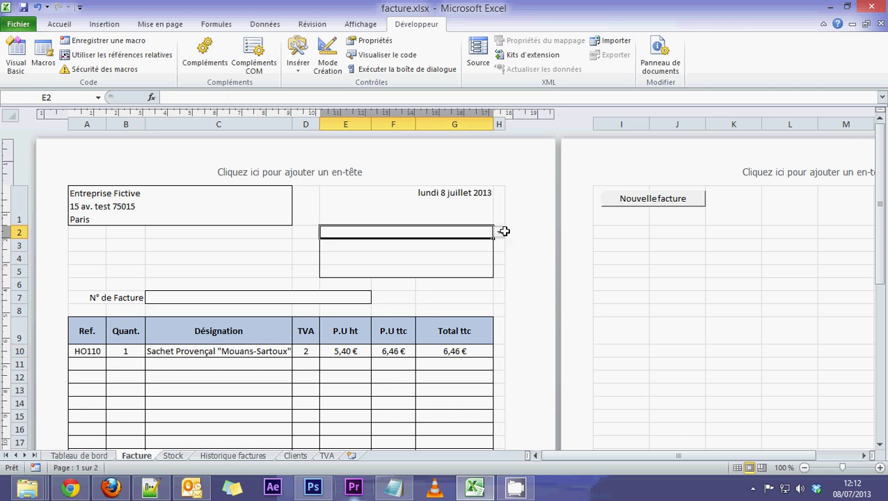
left_click(499, 232)
left_click(394, 261)
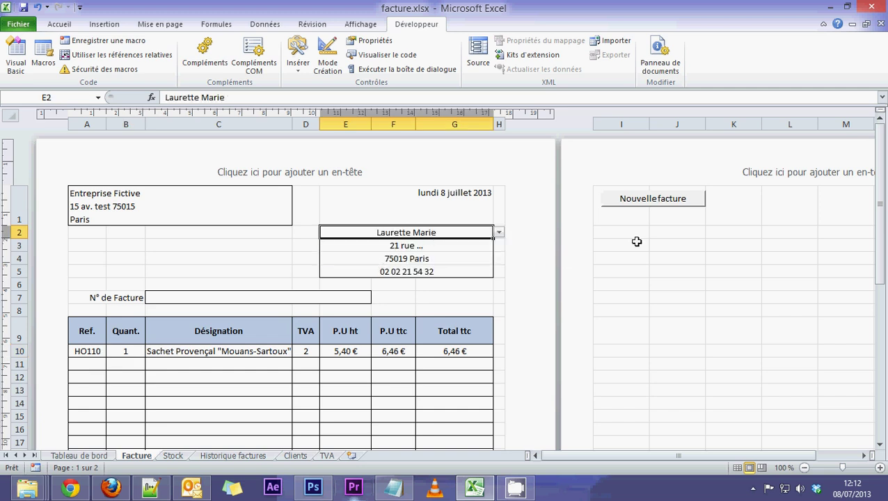
left_click(671, 210)
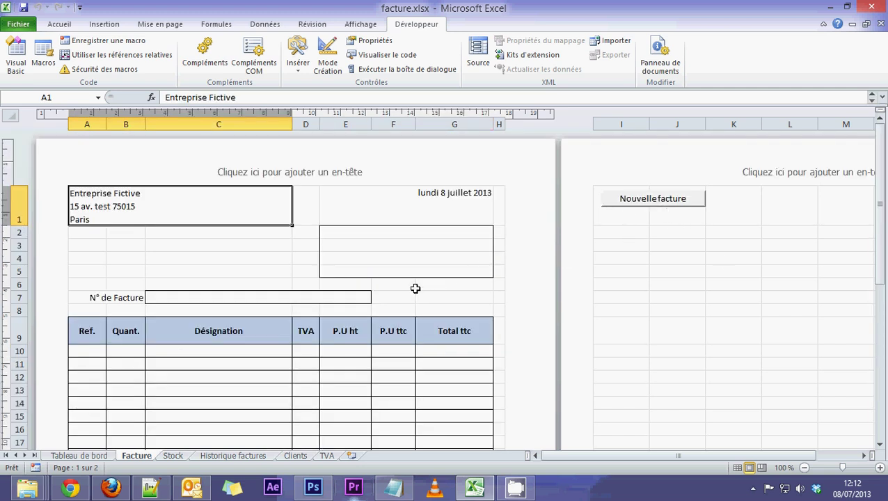
Step: Scroll through the cleared invoice to confirm the totals show 0,00 €
left_click(121, 257)
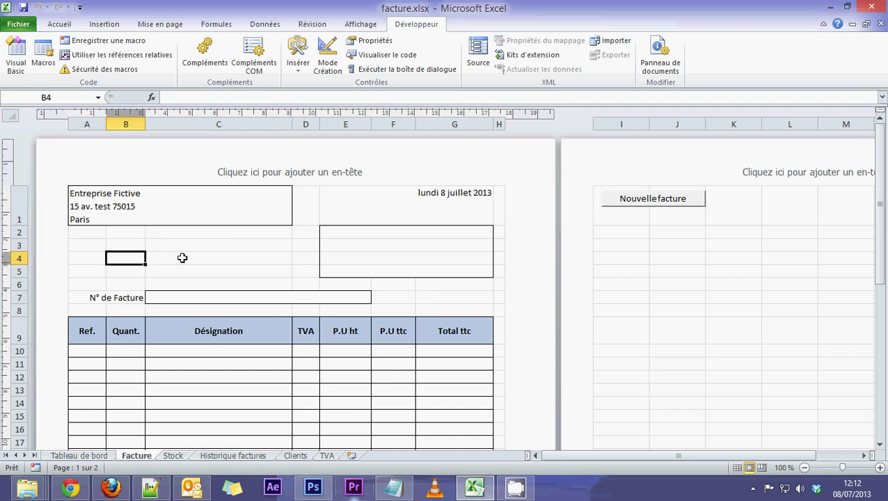
scroll(236, 260, "down", 2)
scroll(237, 260, "down", 2)
scroll(236, 260, "down", 3)
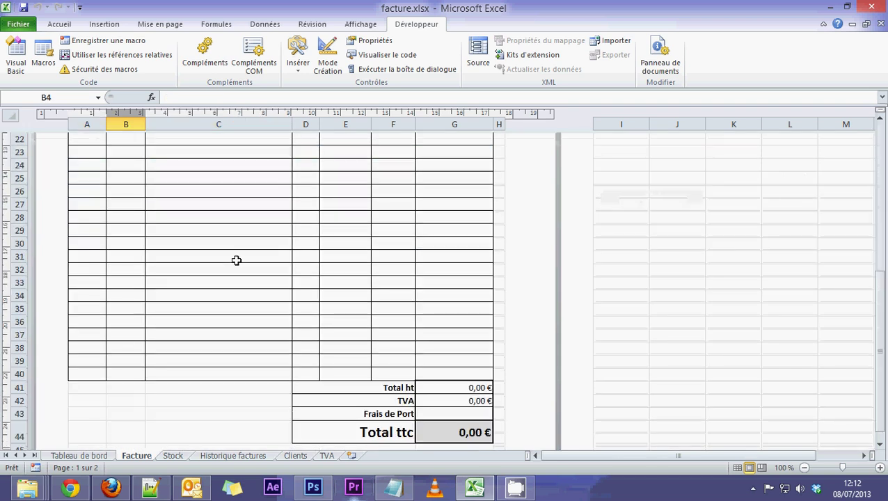
scroll(236, 260, "up", 4)
scroll(236, 260, "up", 4)
left_click(237, 260)
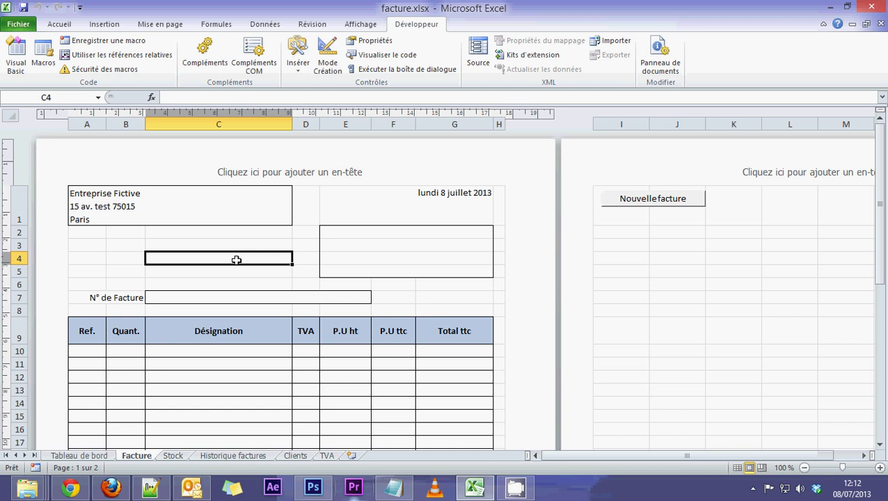
scroll(216, 278, "down", 3)
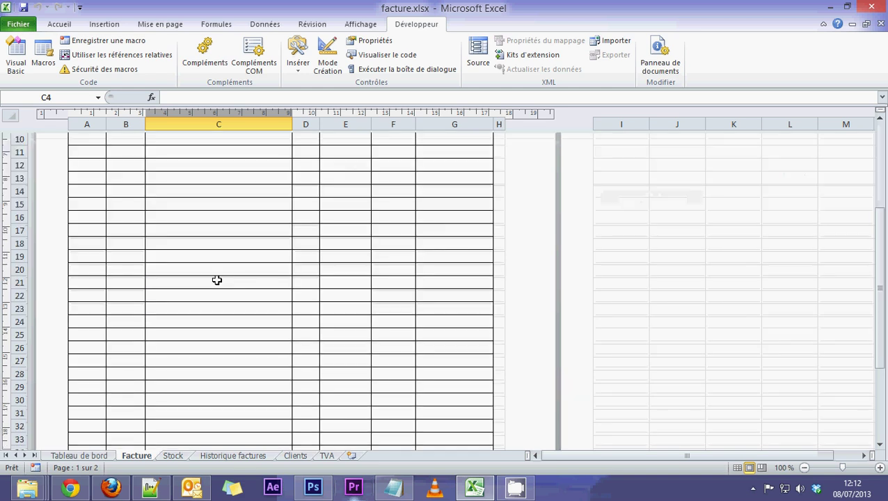
scroll(217, 279, "down", 5)
scroll(218, 279, "up", 4)
scroll(217, 280, "up", 5)
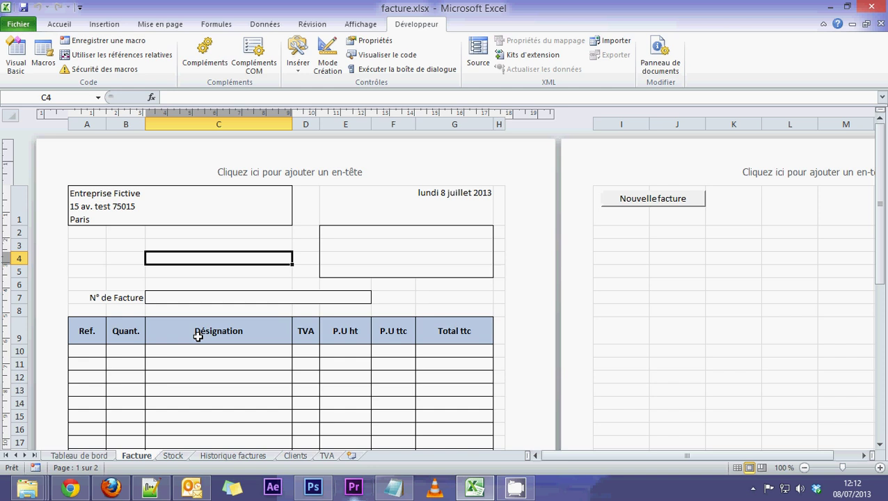
scroll(198, 337, "down", 4)
scroll(198, 337, "down", 3)
scroll(197, 337, "down", 3)
scroll(198, 336, "up", 5)
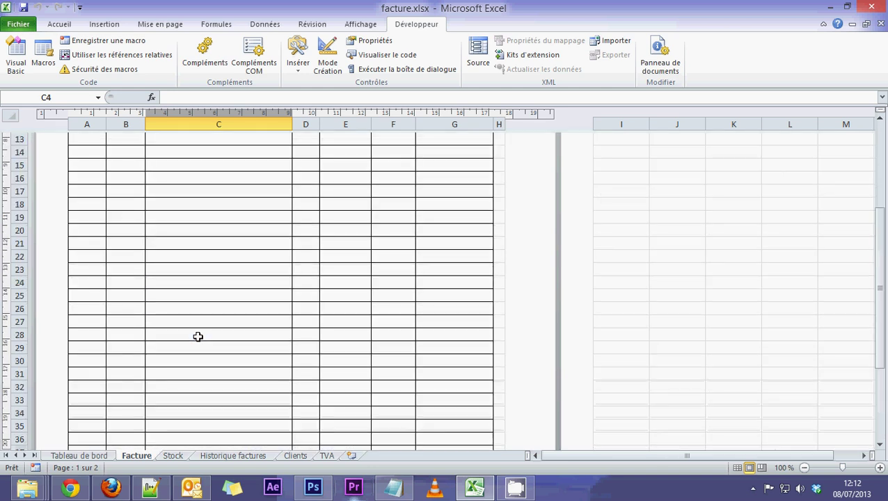
scroll(198, 337, "up", 4)
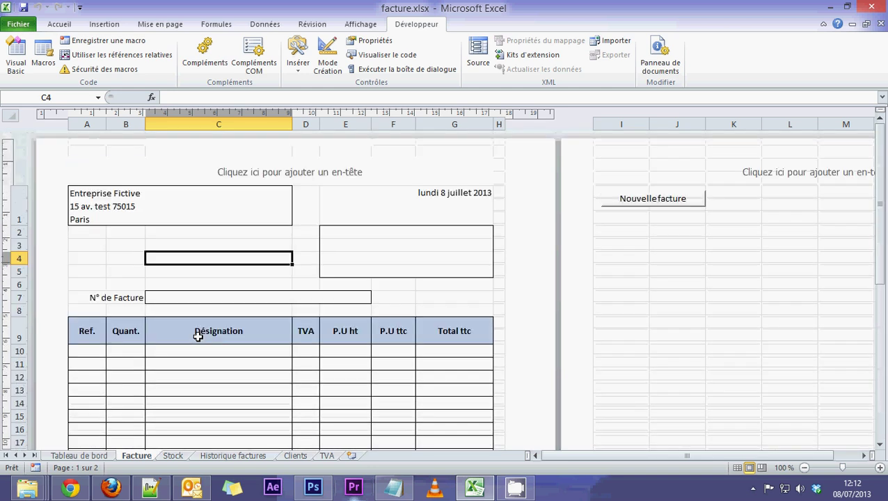